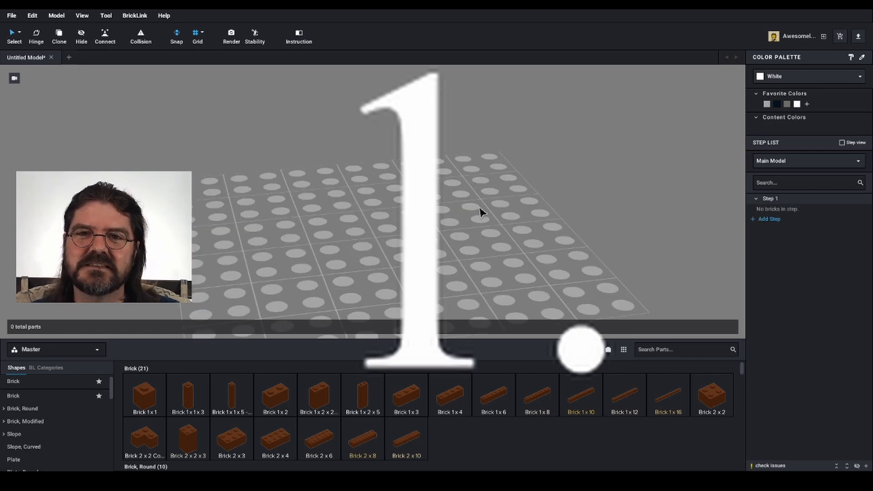
Place a 2 x 4 brick on the grid and stack a second 2 x 4 brick offset on top of it
left_click(372, 170)
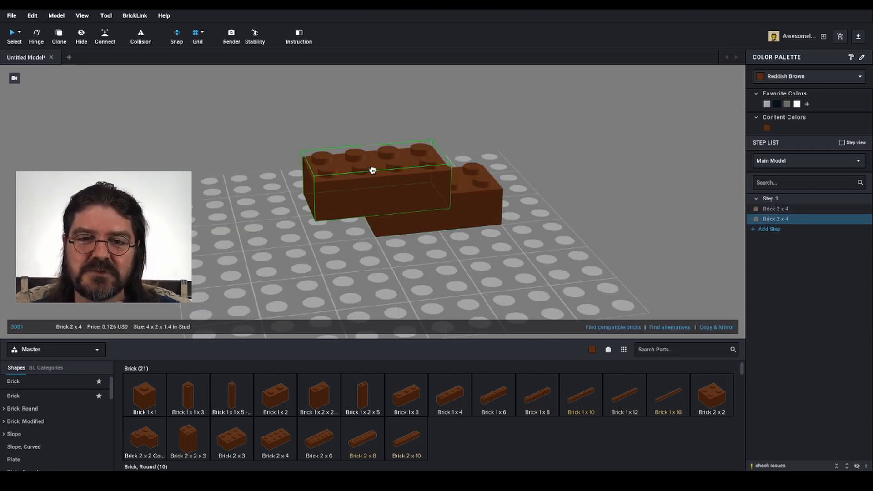
left_click(395, 155)
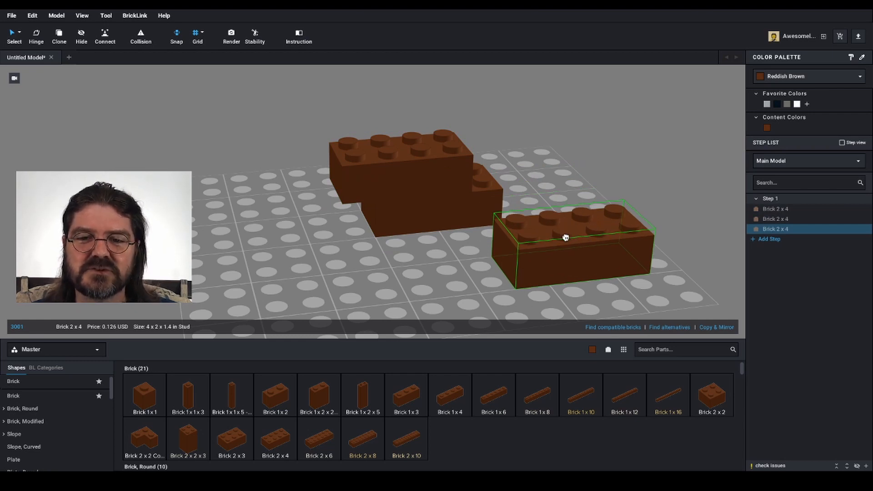
key("Escape")
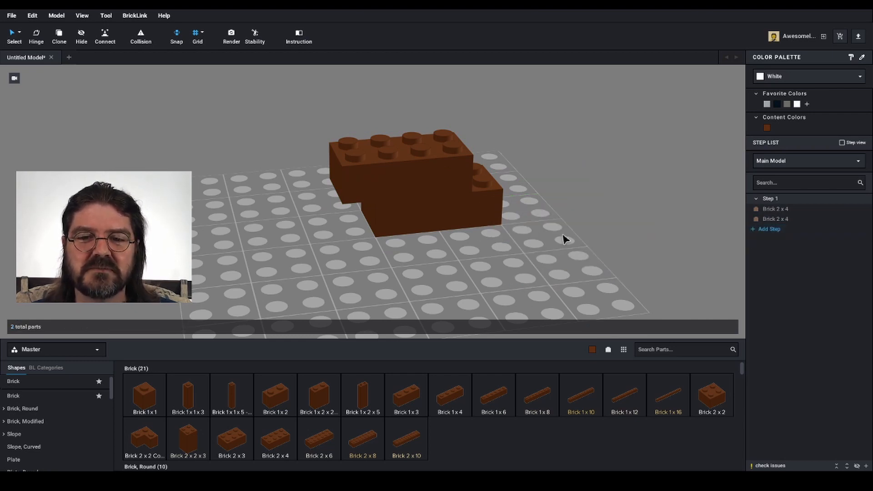
Turn off part snapping and freely place two more 2 x 4 bricks, one on top of the stack and one extending sideways
left_click(180, 35)
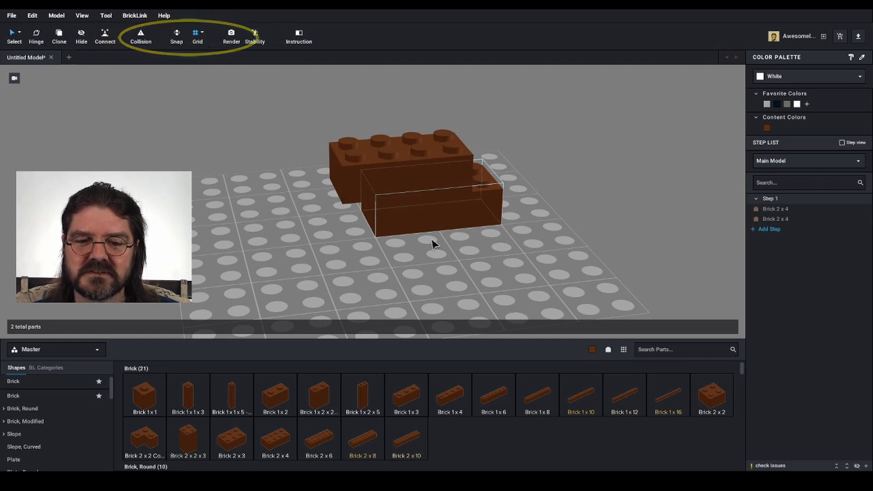
left_click(272, 453)
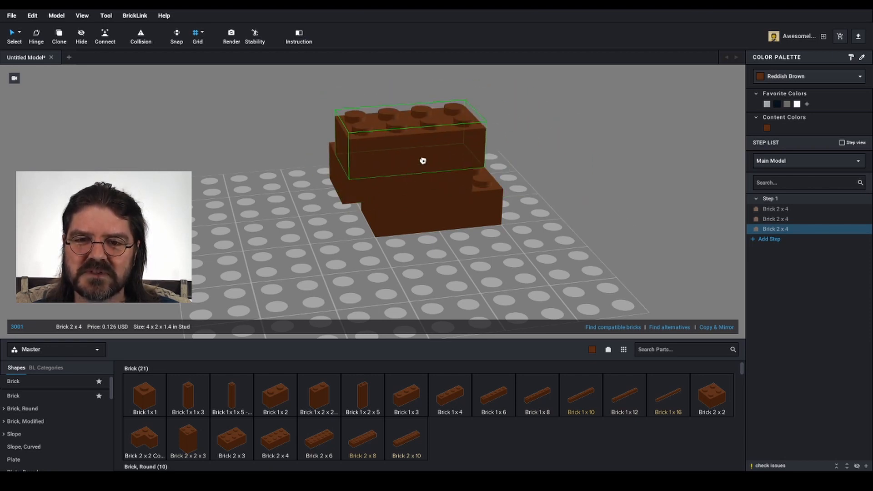
left_click(437, 150)
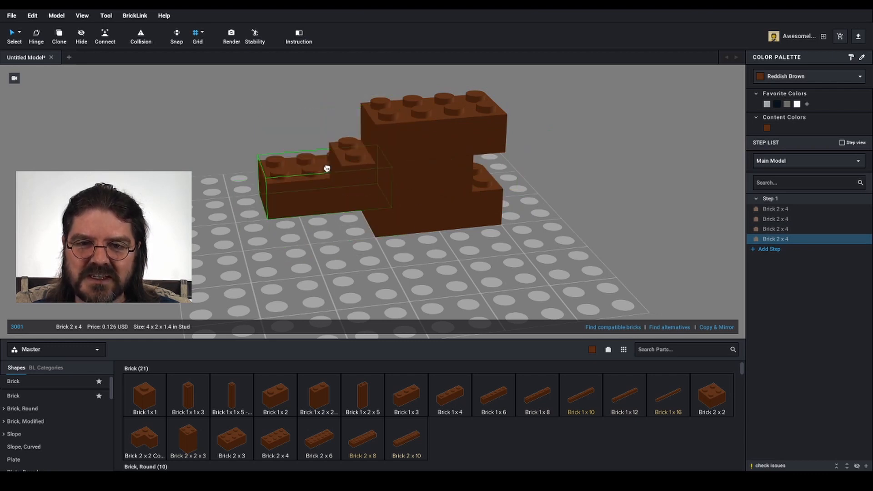
left_click(359, 167)
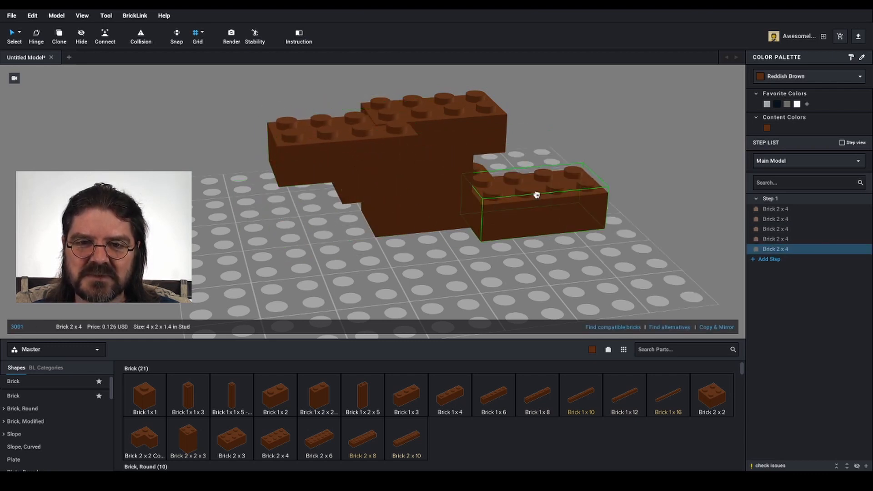
key("Escape")
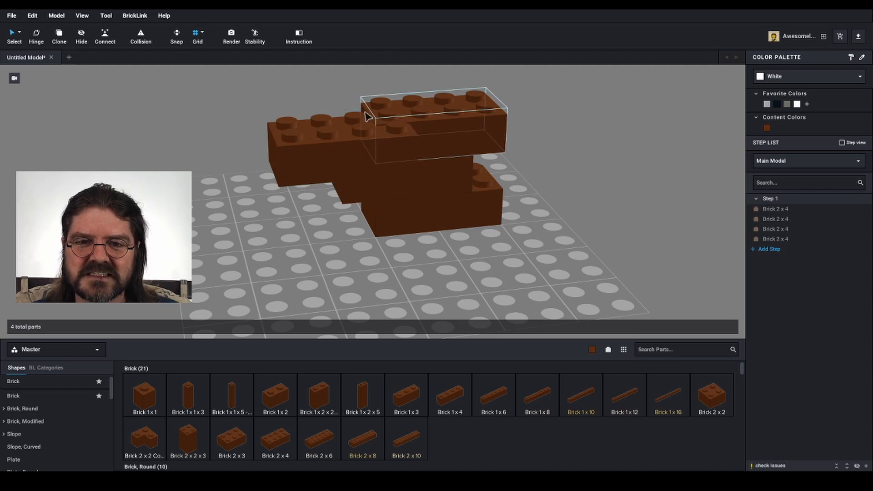
right_click_drag(517, 132, 524, 150)
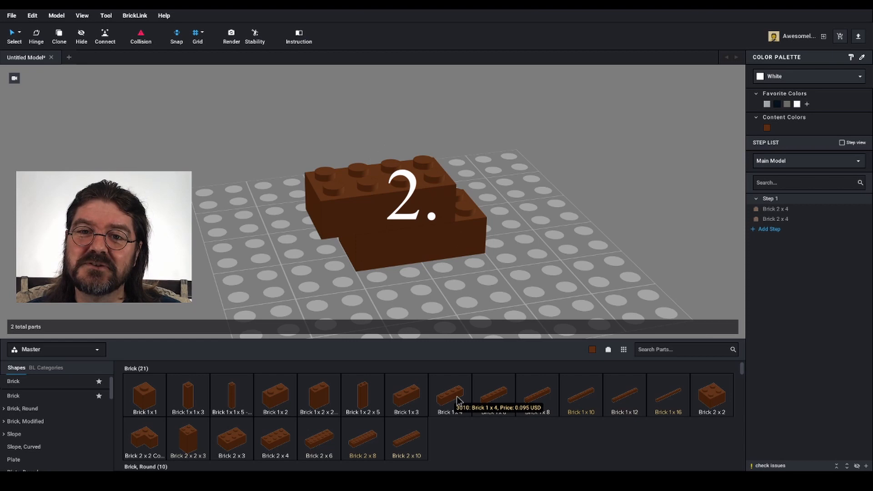
Place a 1 x 4 brick overlapping the upper 2 x 4 brick with collision detection off, and turn collision detection back on
left_click(450, 396)
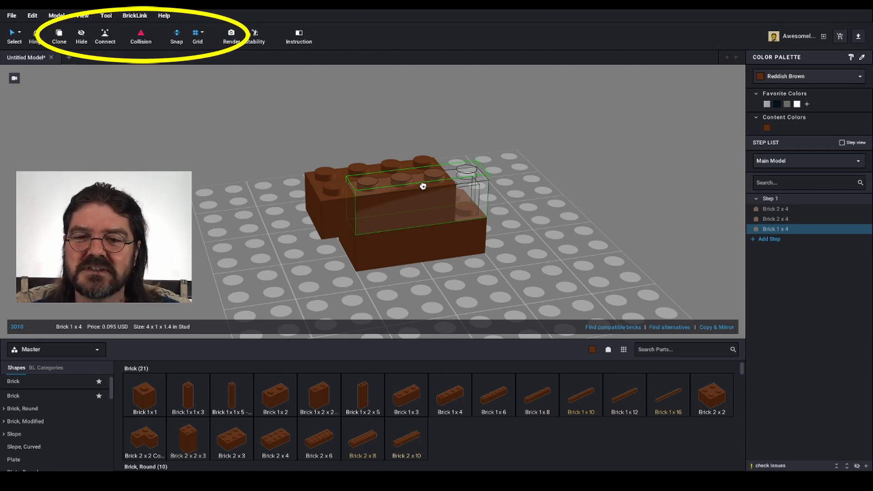
key("Escape")
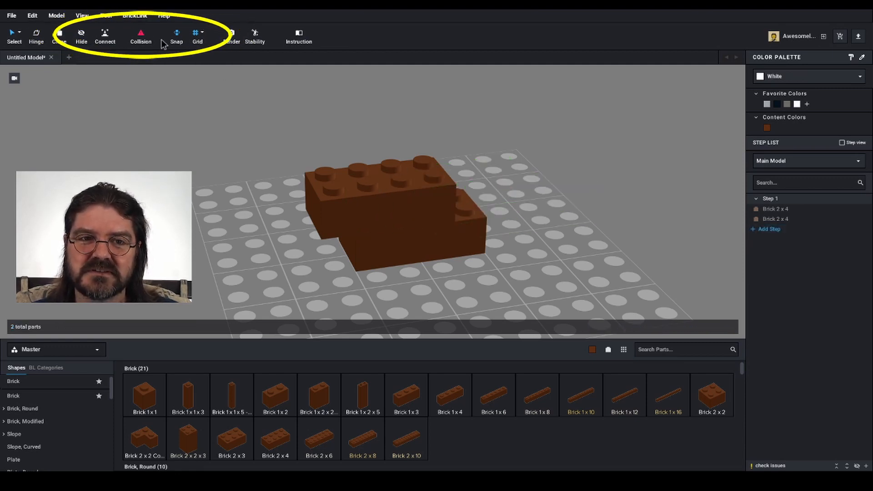
left_click(451, 393)
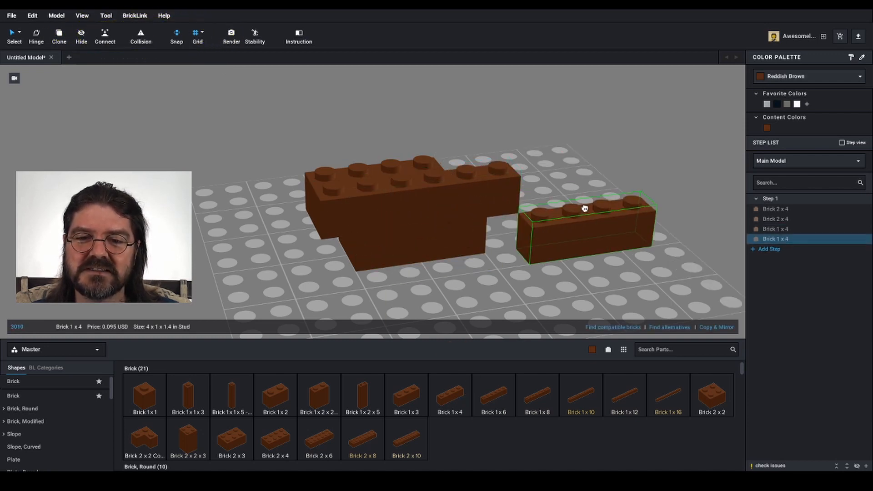
left_click(510, 205)
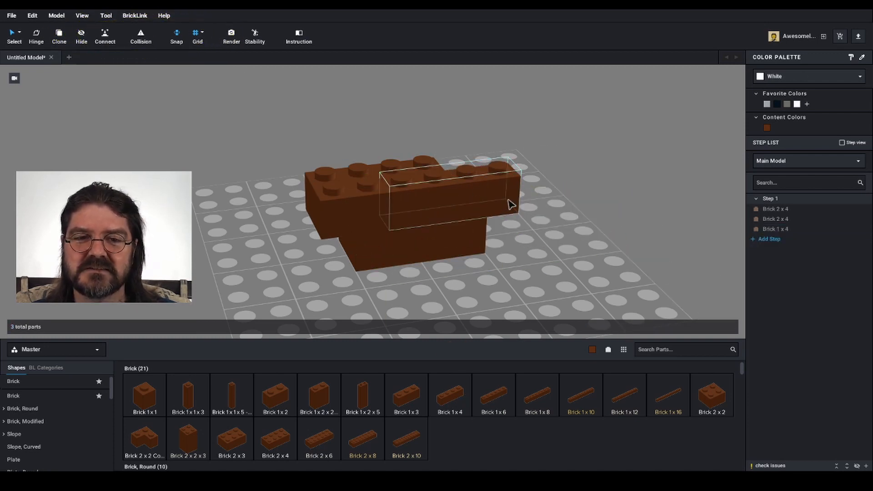
left_click(143, 38)
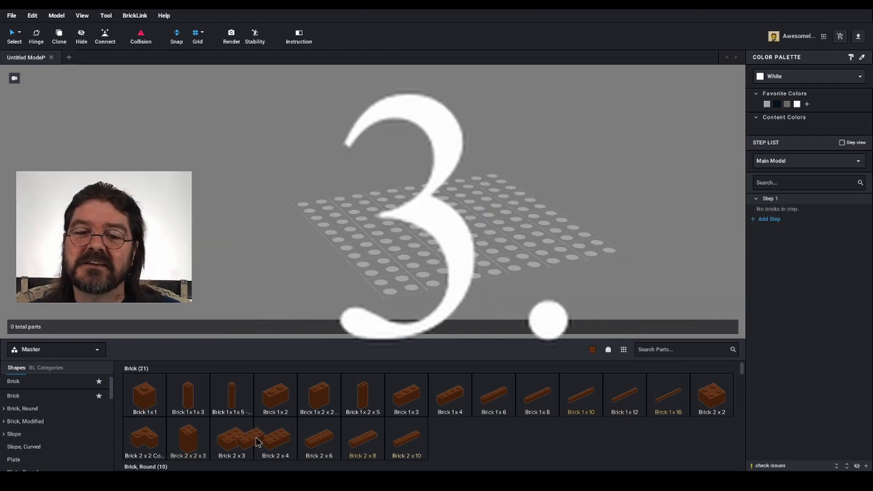
Place a 2 x 4 brick on the empty grid and stack a second 2 x 4 brick directly on it
left_click_drag(256, 437, 438, 232)
key("ctrl+d")
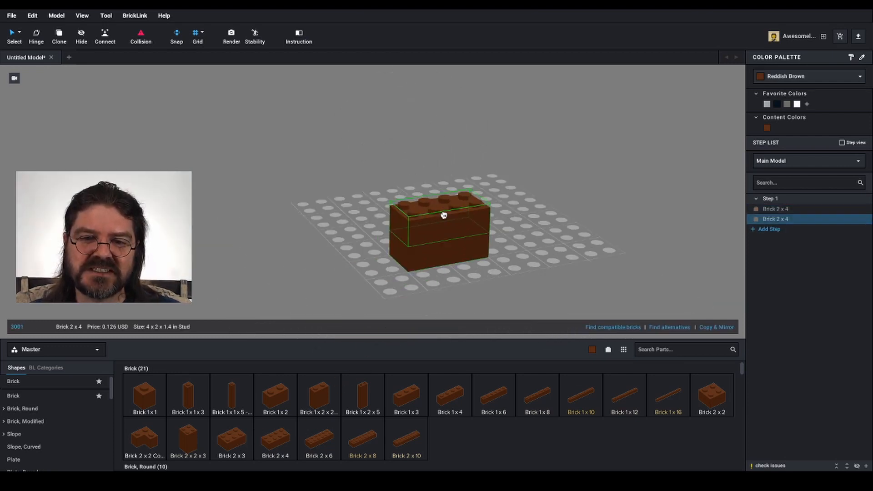
left_click(520, 223)
Select both stacked bricks and clone the pair twice, placing the copies on top to form a six-brick tower
left_click_drag(502, 182, 400, 310)
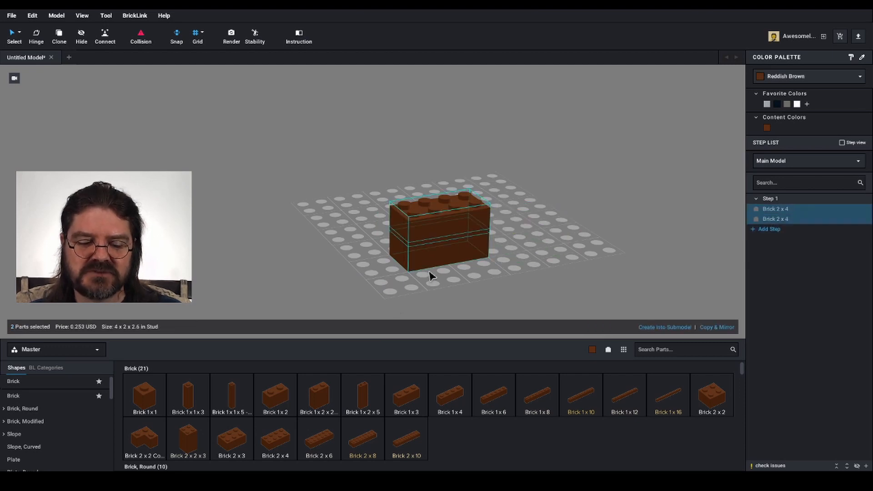
key("ctrl+d")
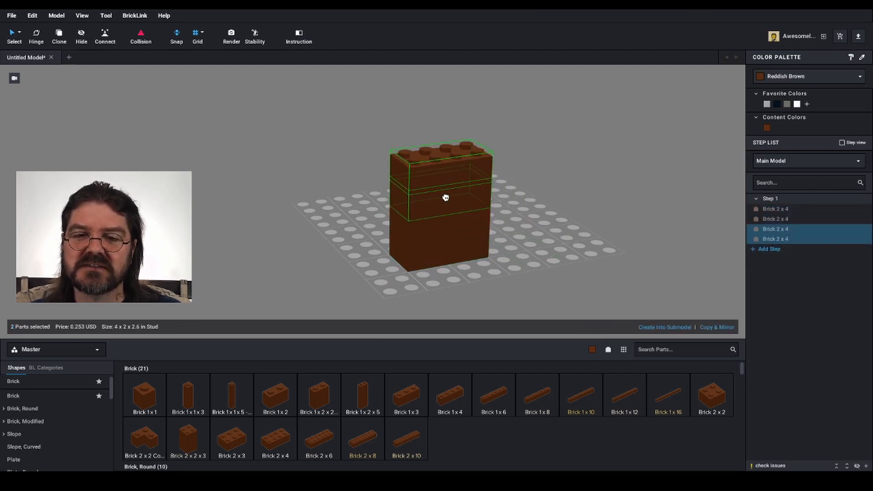
left_click(446, 197)
key("ctrl+d")
left_click(436, 149)
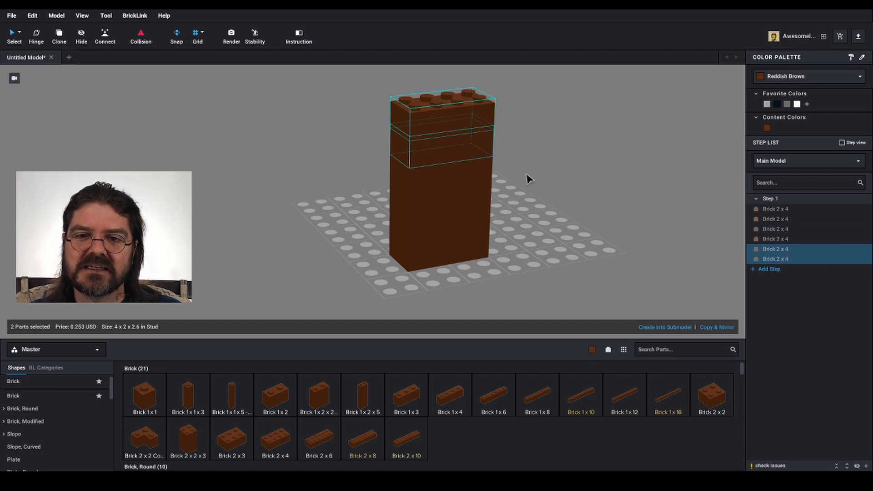
Turn the base grid display back on beneath the brick tower
right_click_drag(543, 195, 481, 235)
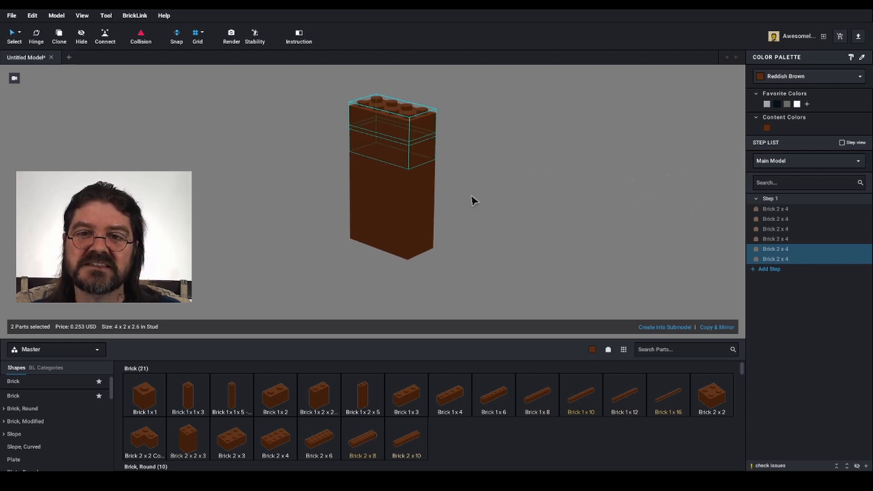
key("ctrl+b")
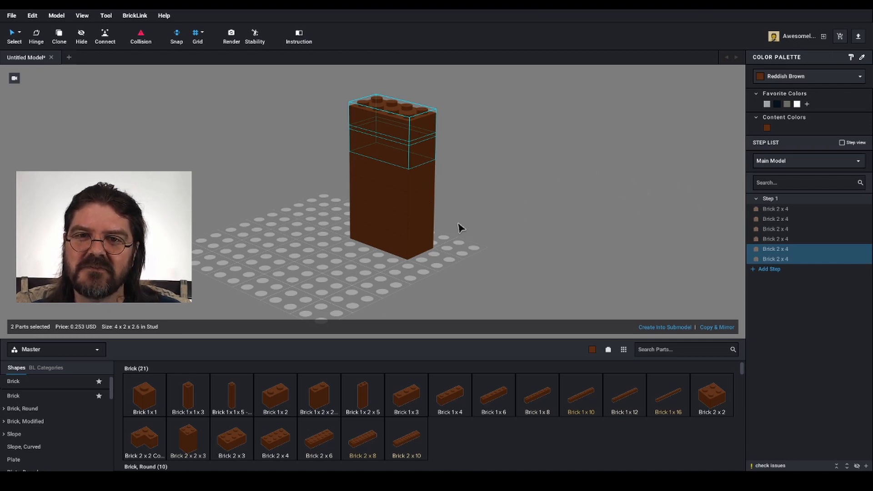
right_click_drag(459, 227, 542, 228)
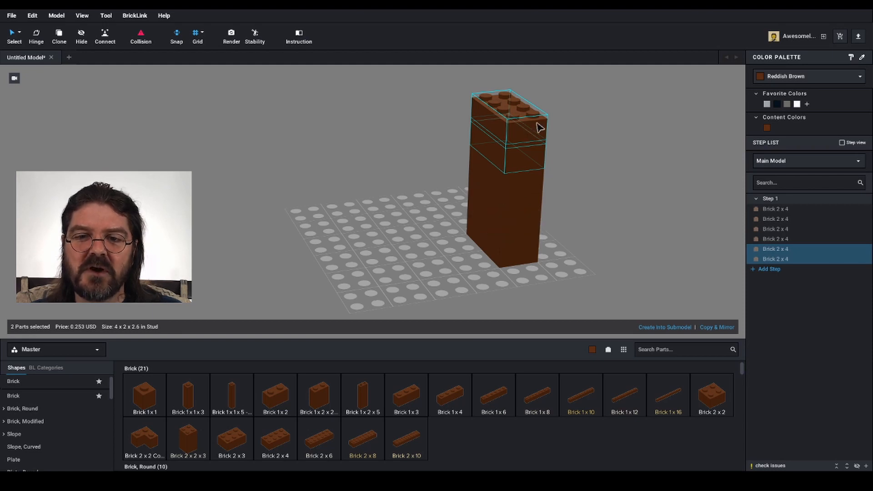
Practise selecting bricks in the tower, finishing with only the two lowest bricks selected
left_click_drag(539, 127, 503, 267)
right_click_drag(342, 271, 359, 234)
left_click(456, 122)
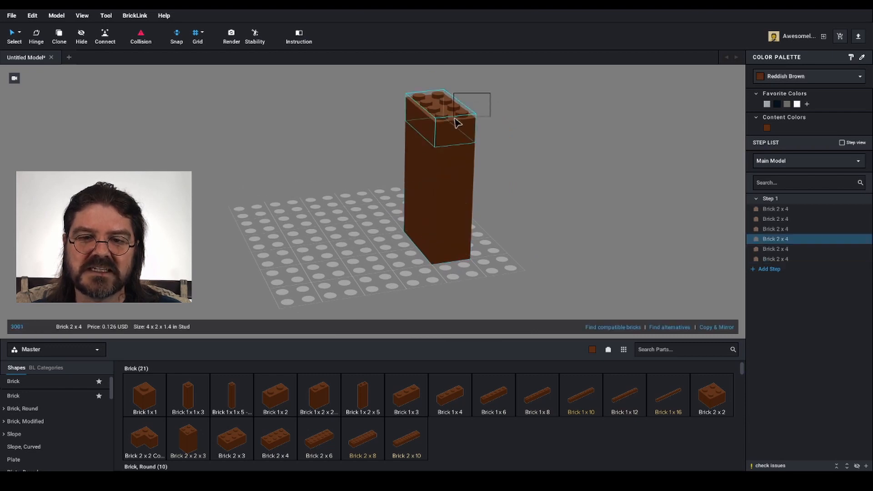
left_click_drag(454, 118, 453, 267)
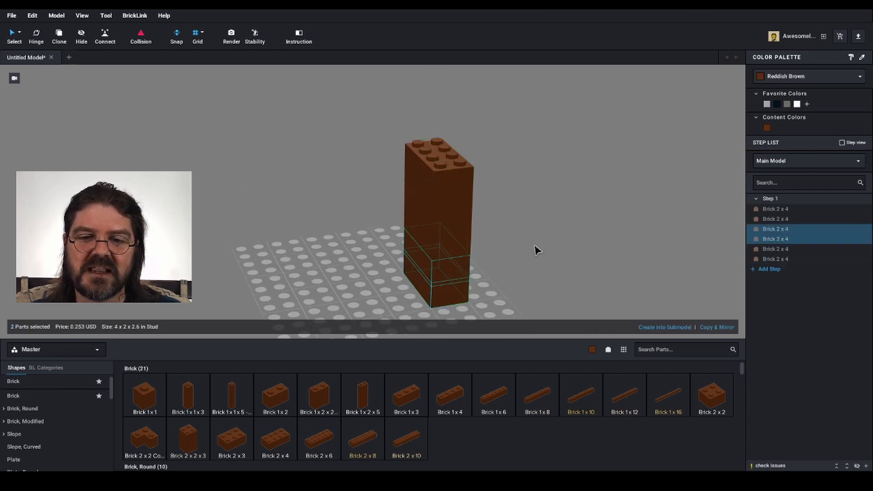
middle_click_drag(403, 250, 395, 198)
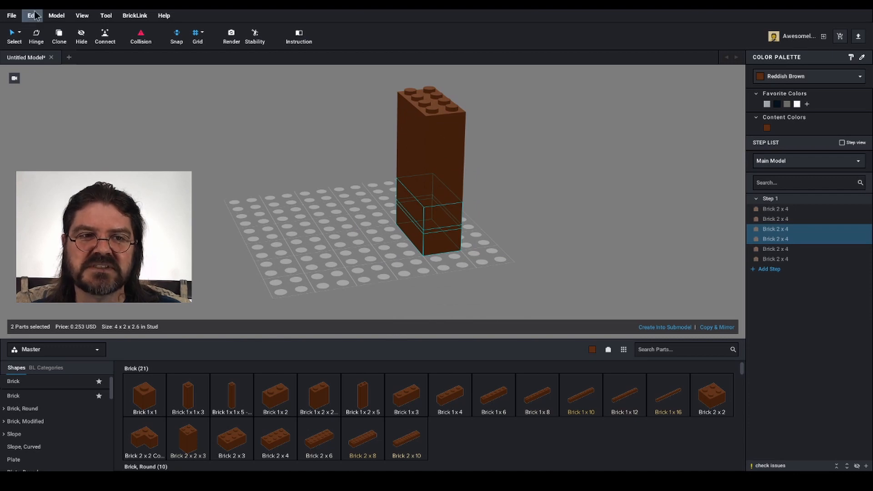
Open the program preferences
left_click(33, 15)
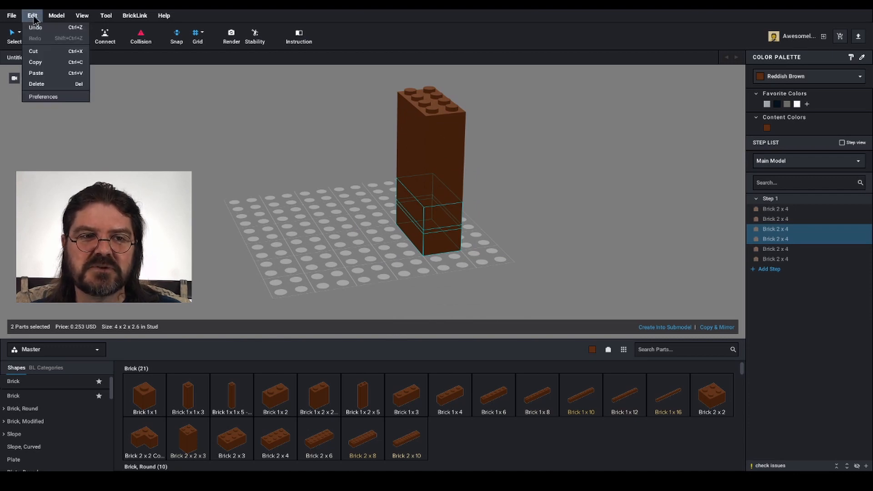
left_click(58, 97)
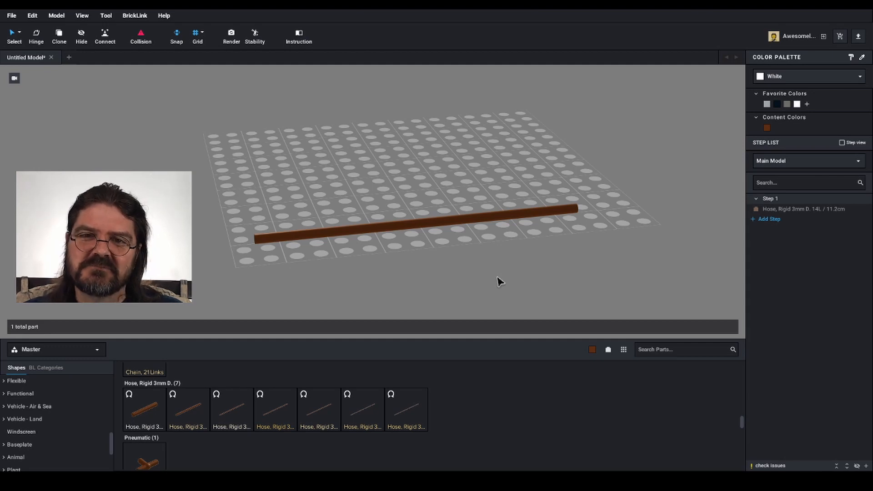
Bend the 14L / 11.2cm rigid hose by pulling a point along it toward the front of the grid
left_click(451, 223)
right_click_drag(473, 250, 485, 268)
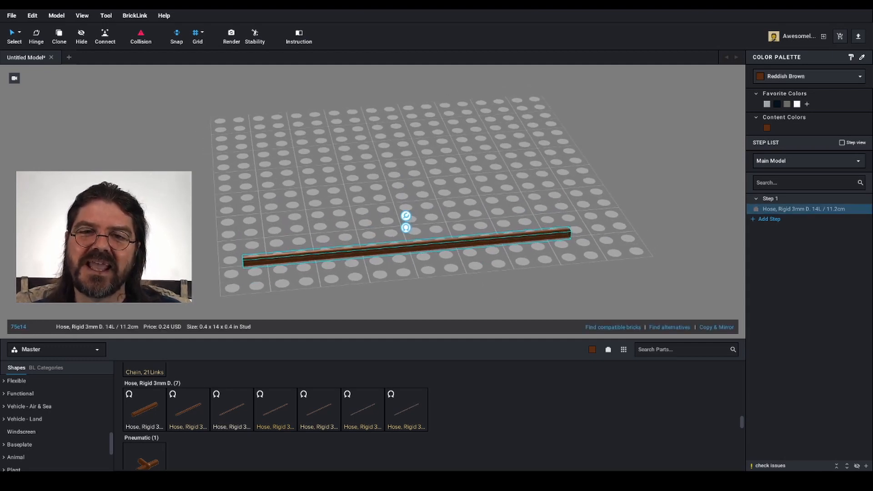
mouse_move(443, 257)
middle_mouse_down()
mouse_move(465, 249)
mouse_move(457, 251)
middle_mouse_up()
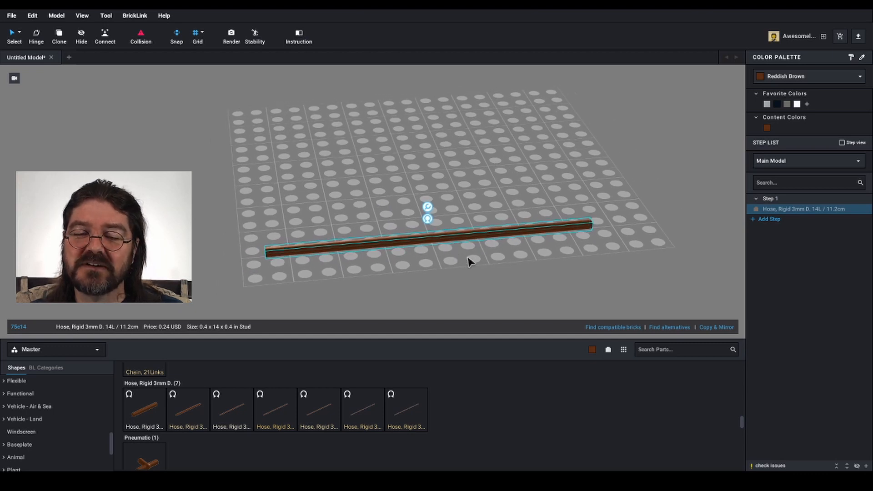
left_click(428, 220)
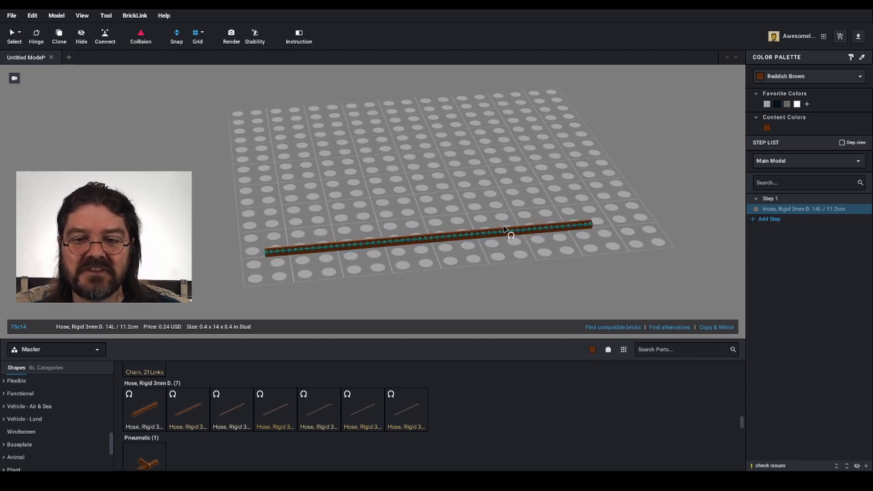
left_click_drag(512, 233, 552, 277)
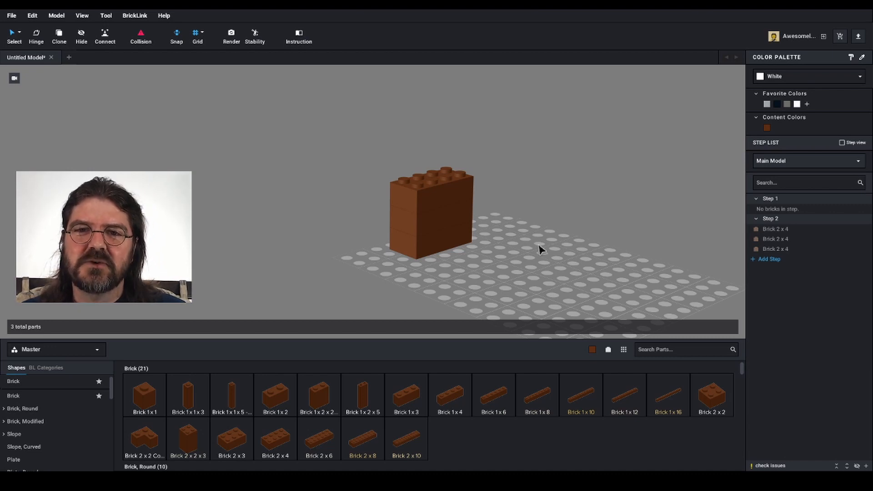
Open the model information for the stack of three 2 x 4 bricks
left_click(57, 15)
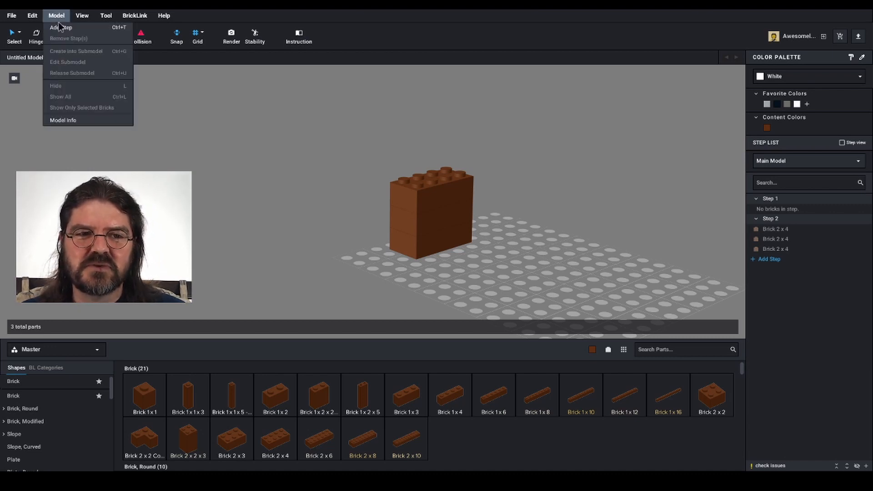
left_click(83, 120)
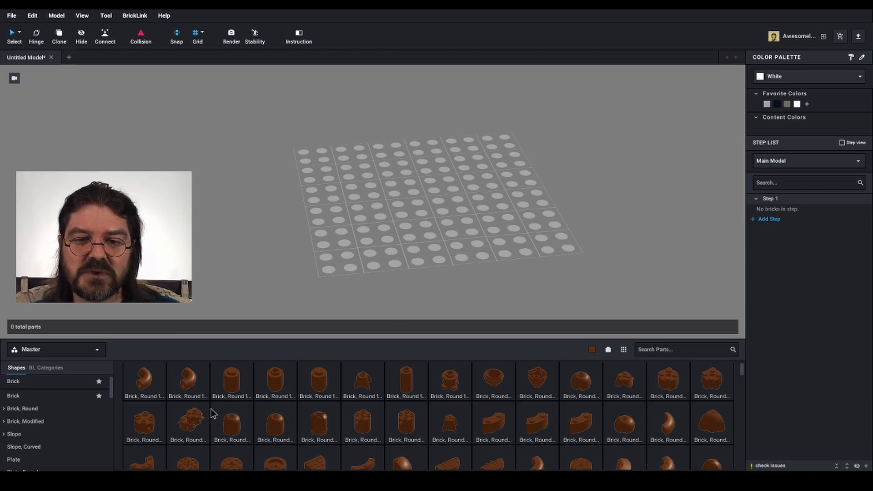
Place a 2 x 2 round brick with spikes and axle hole on the grid and stack a second one on it
left_click_drag(211, 414, 410, 203)
left_click(410, 203)
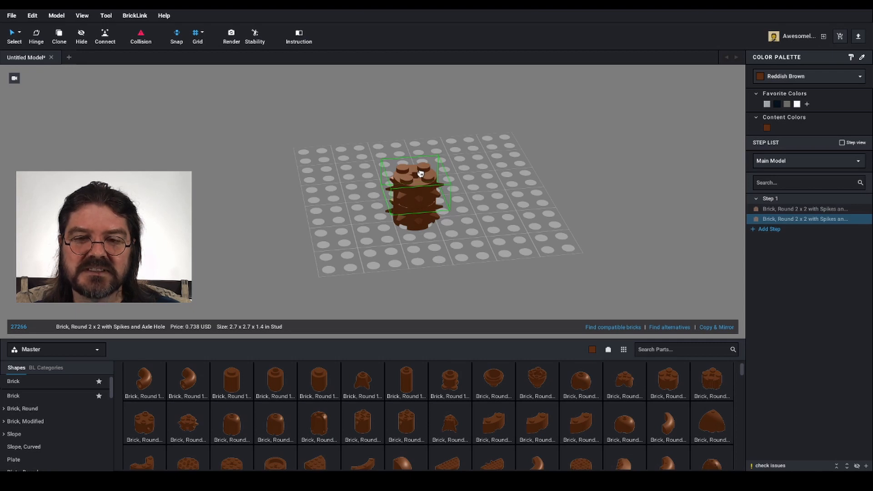
left_click(420, 173)
Stack two Reddish Brown 3 x 3 x 2 dome top round corner bricks on the two spiked round bricks
scroll(709, 400, "down", 2)
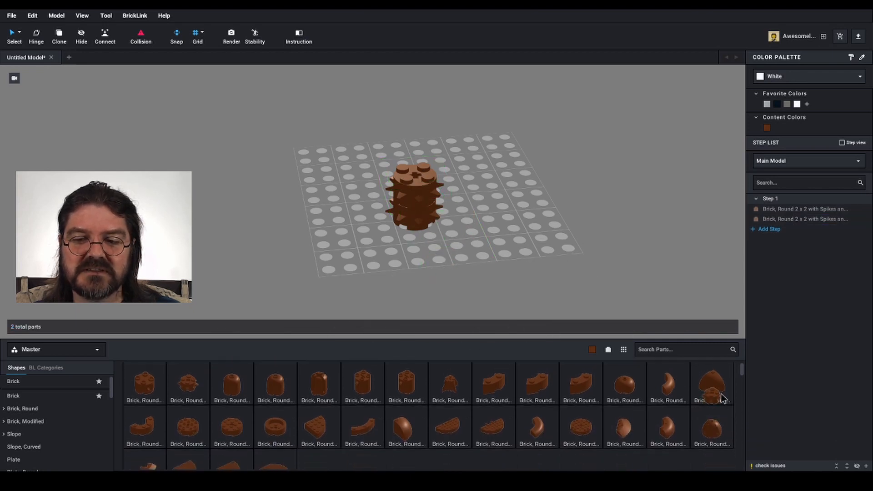
left_click_drag(723, 399, 428, 136)
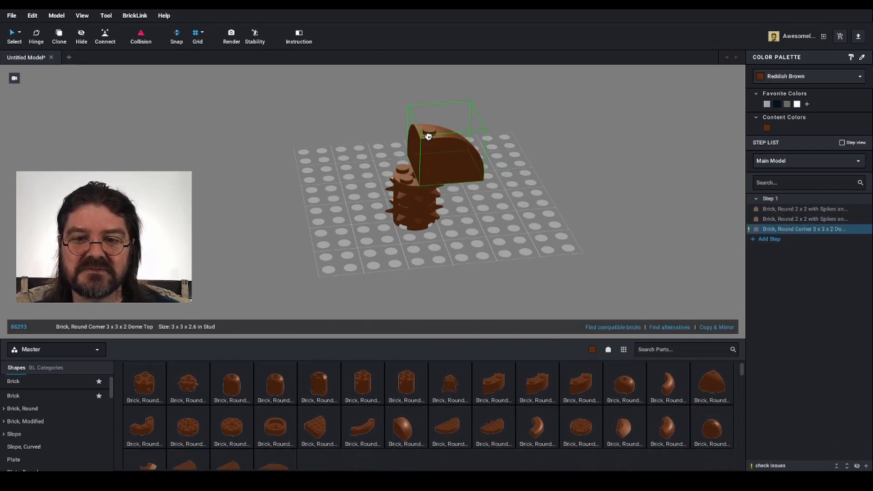
left_click(416, 136)
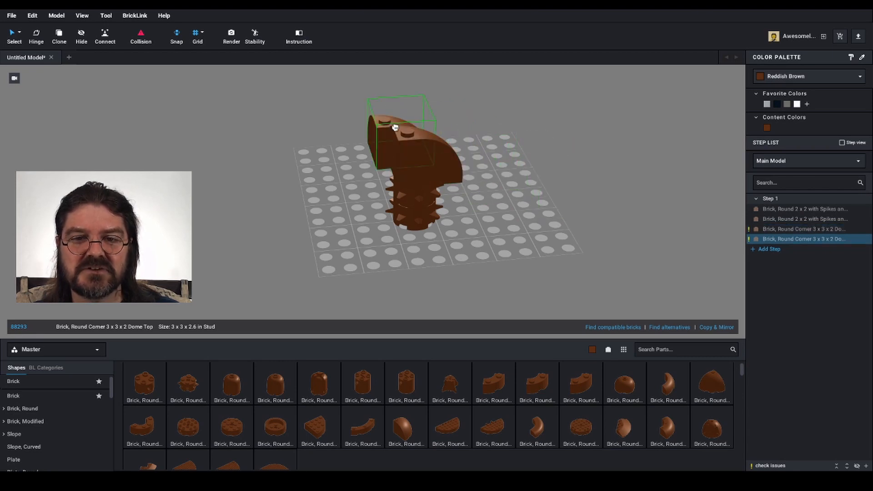
left_click(411, 88)
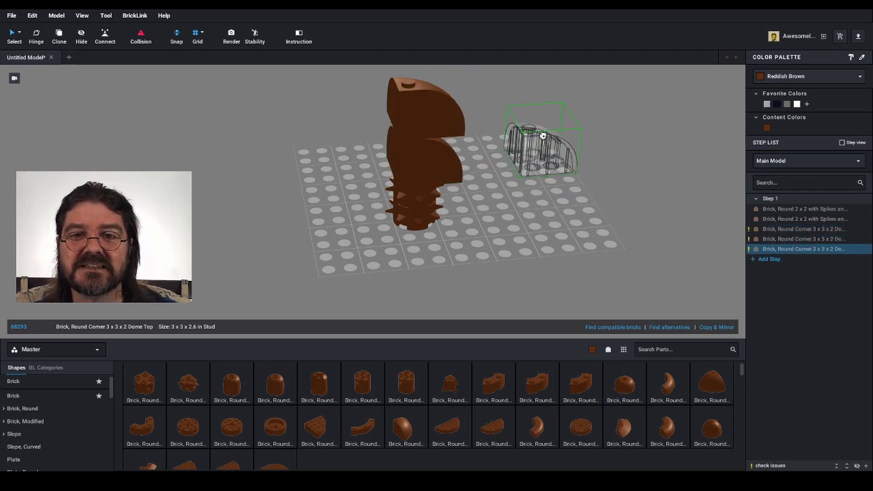
key("Escape")
right_click_drag(516, 152, 565, 196)
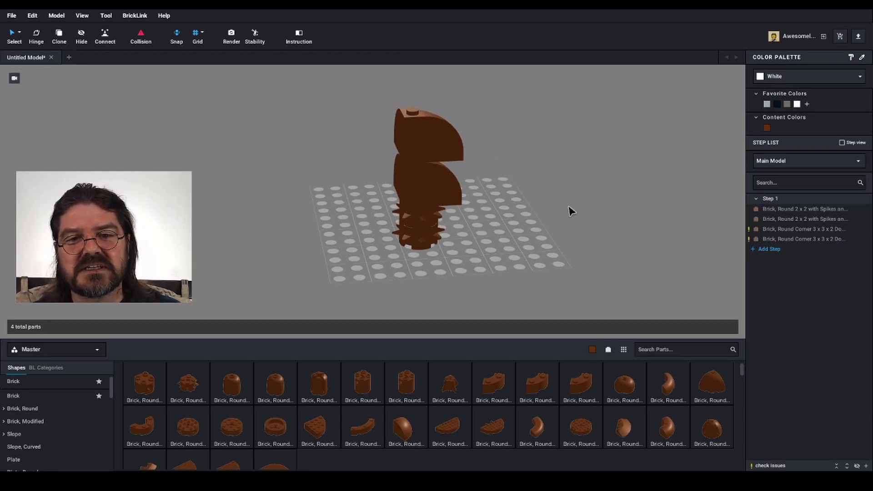
right_click_drag(571, 208, 501, 206)
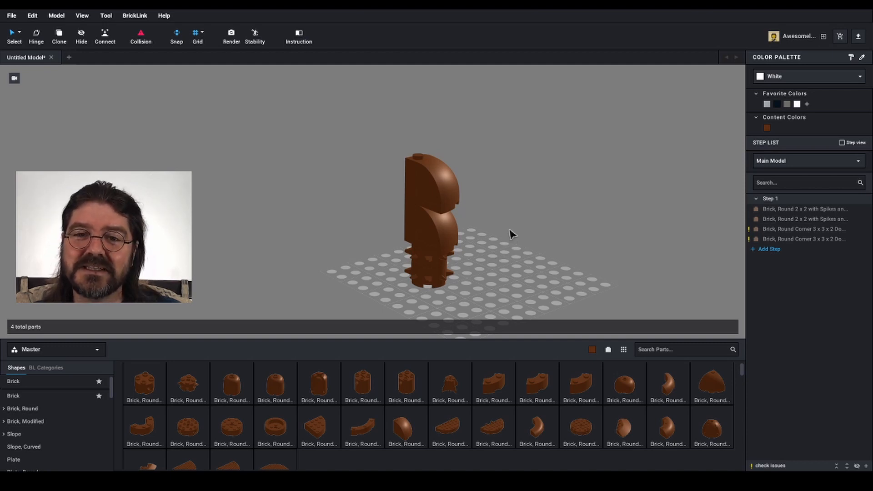
Turn on hiding of unavailable colors for the Reddish Brown part library
left_click(592, 351)
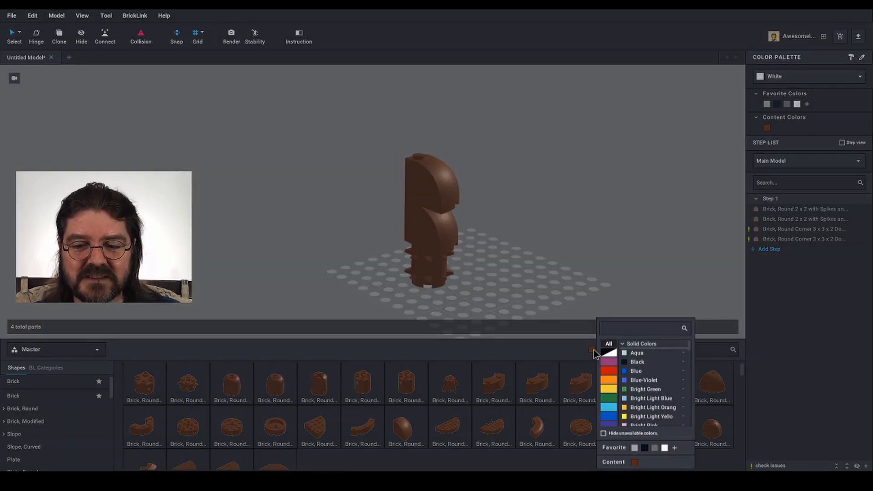
left_click(604, 433)
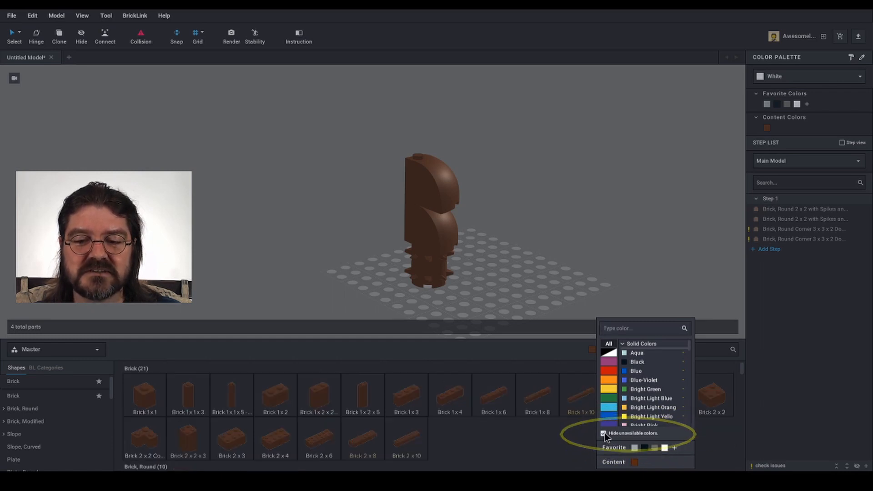
left_click(543, 289)
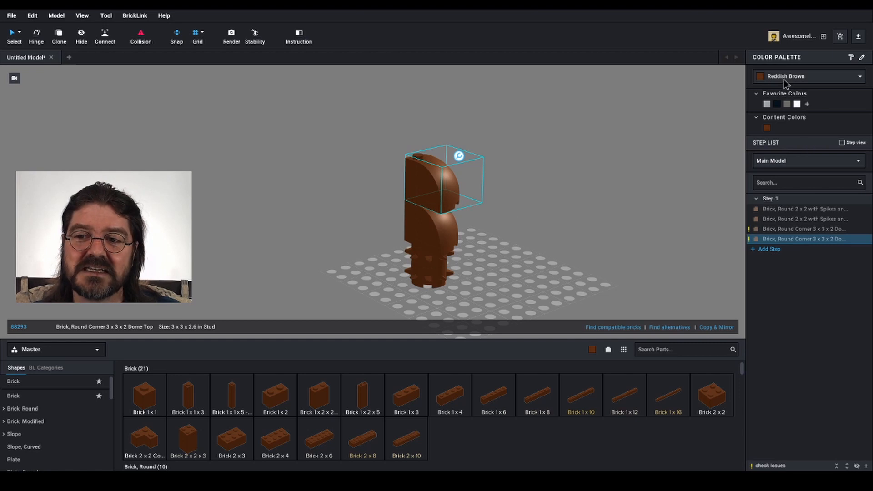
Examine the colors available for the upper 3 x 3 x 2 dome top brick
left_click(813, 80)
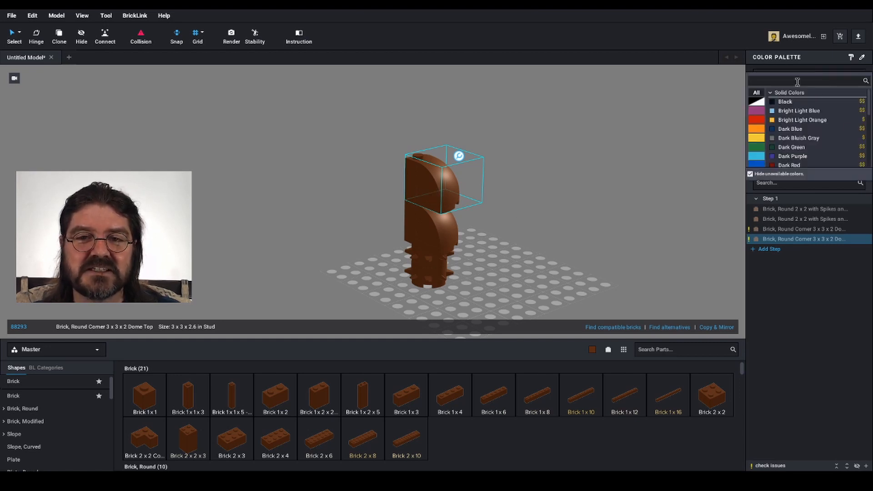
scroll(802, 120, "down", 5)
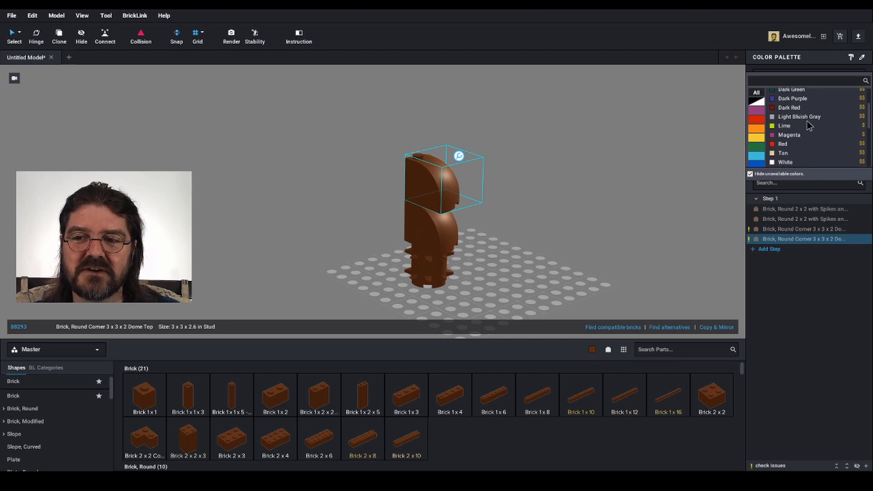
scroll(801, 131, "up", 3)
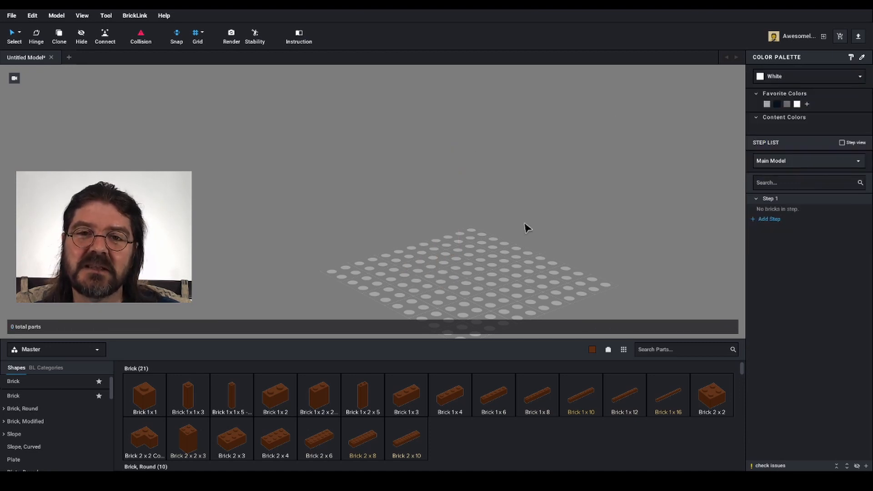
Include decorated parts in the part library and look through the brick, round brick, slope and wedge categories
scroll(454, 376, "down", 4)
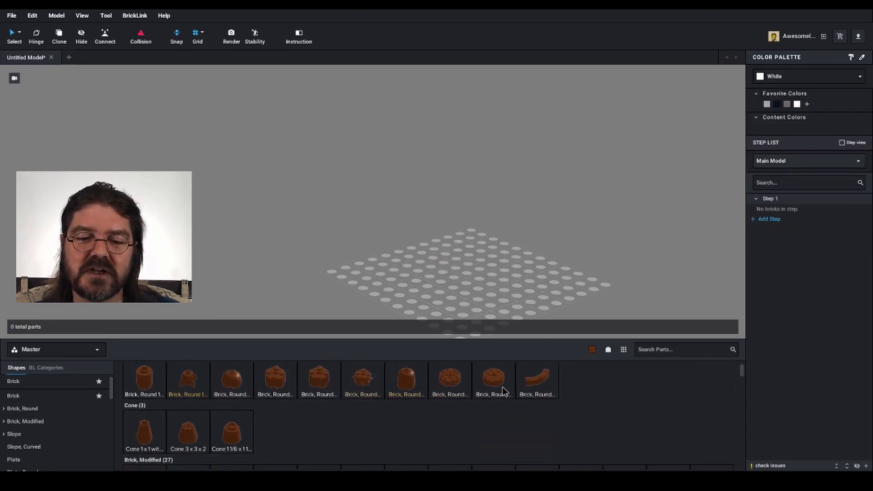
scroll(501, 399, "up", 3)
scroll(500, 400, "up", 1)
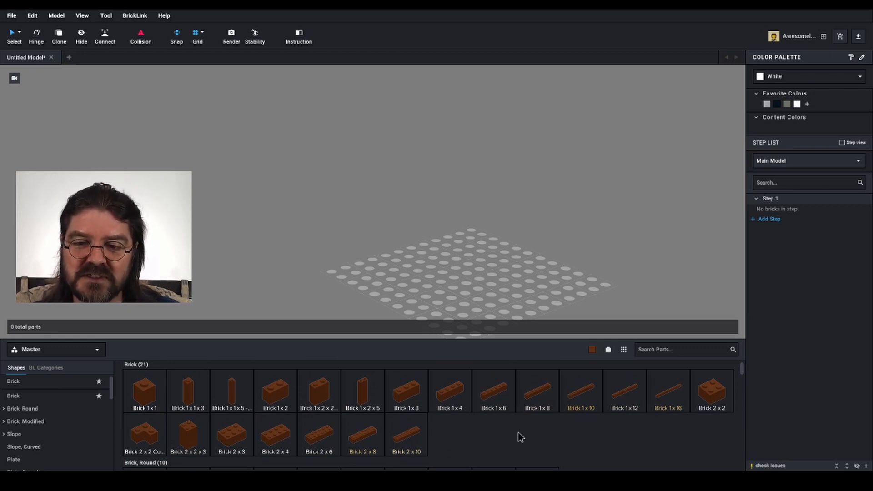
left_click(609, 350)
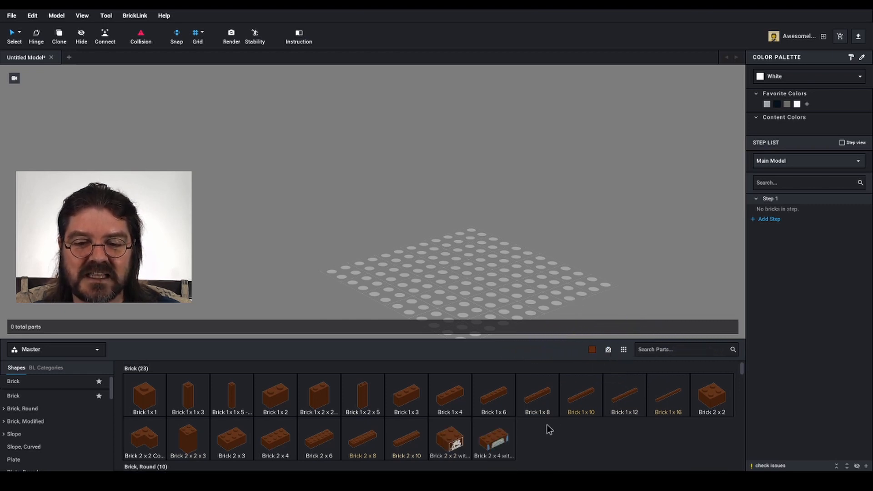
scroll(543, 428, "down", 1)
scroll(478, 401, "down", 3)
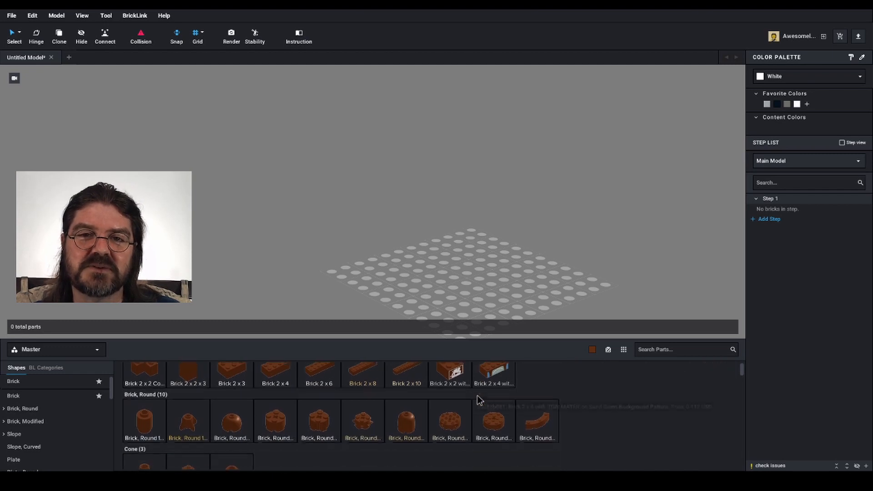
scroll(491, 397, "down", 8)
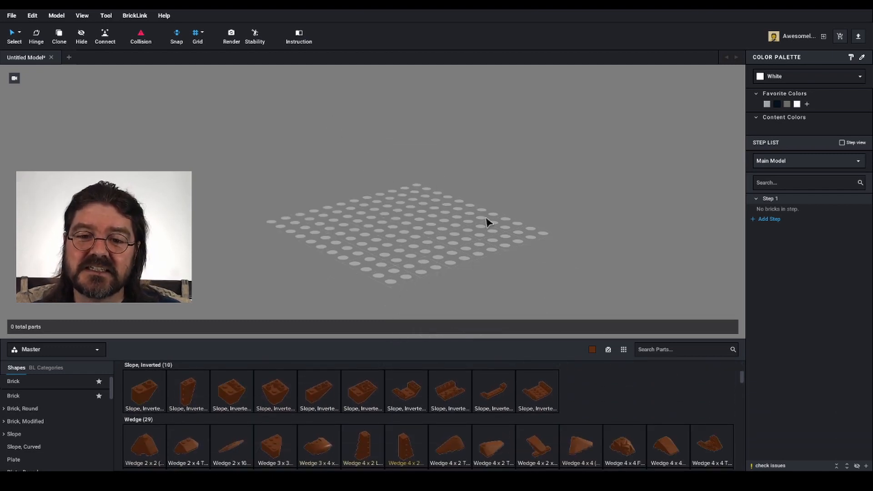
Toggle the part library between its normal and enlarged size and browse from the wedges to the modified plates and brackets
right_click_drag(487, 218, 471, 223)
key("space")
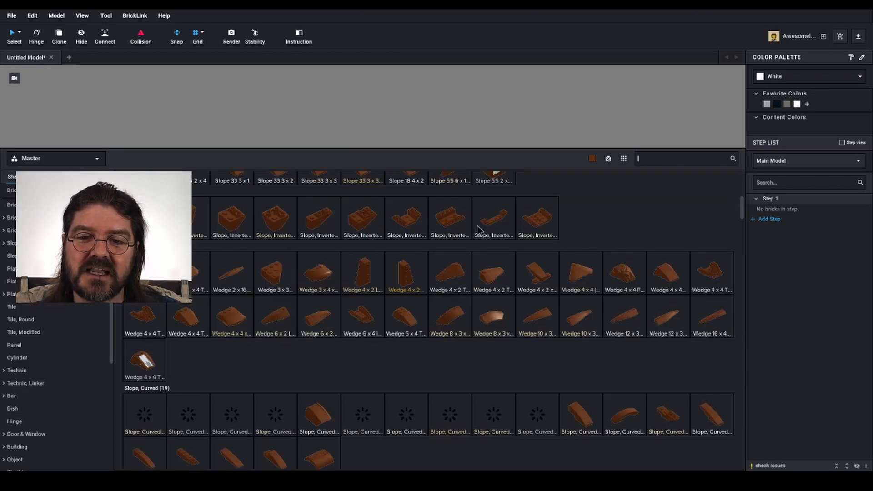
mouse_move(456, 120)
middle_mouse_down()
mouse_move(451, 157)
mouse_move(459, 127)
middle_mouse_up()
key("space")
right_click_drag(459, 128, 555, 131)
key("space")
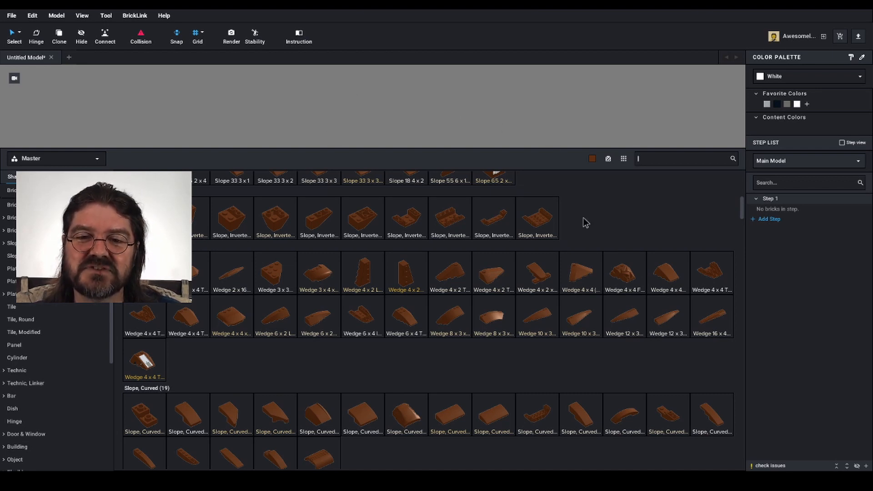
key("Tab")
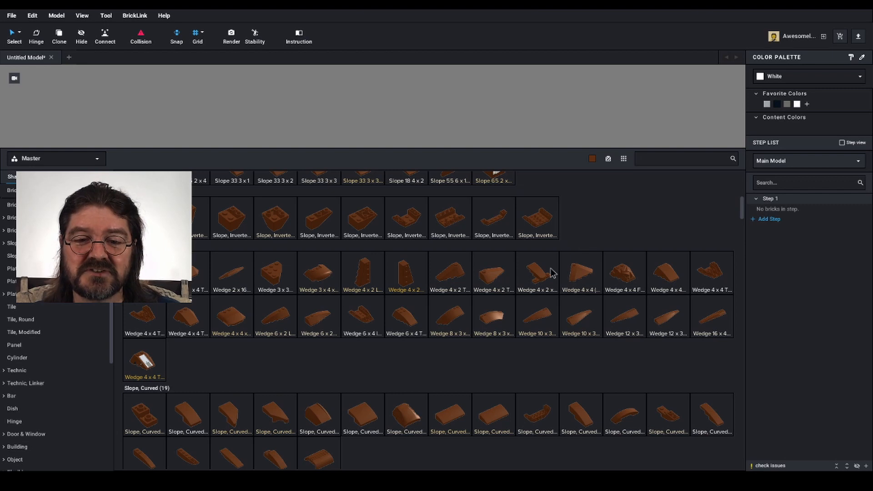
scroll(528, 317, "down", 10)
scroll(529, 317, "down", 5)
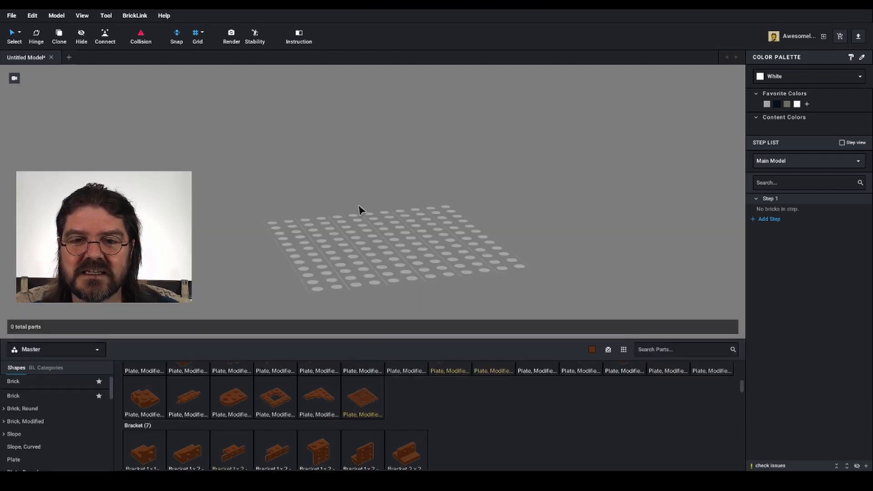
Hide all panels around the building area and bring them back
key("Tab")
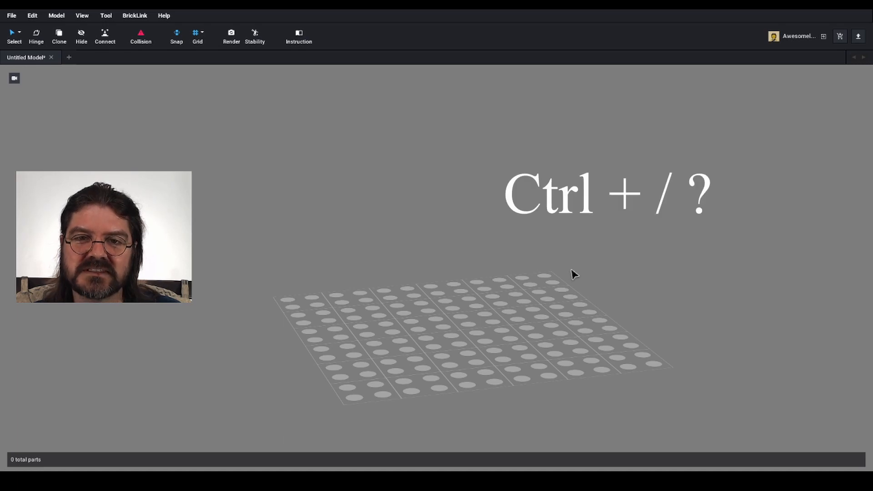
key("ctrl+slash")
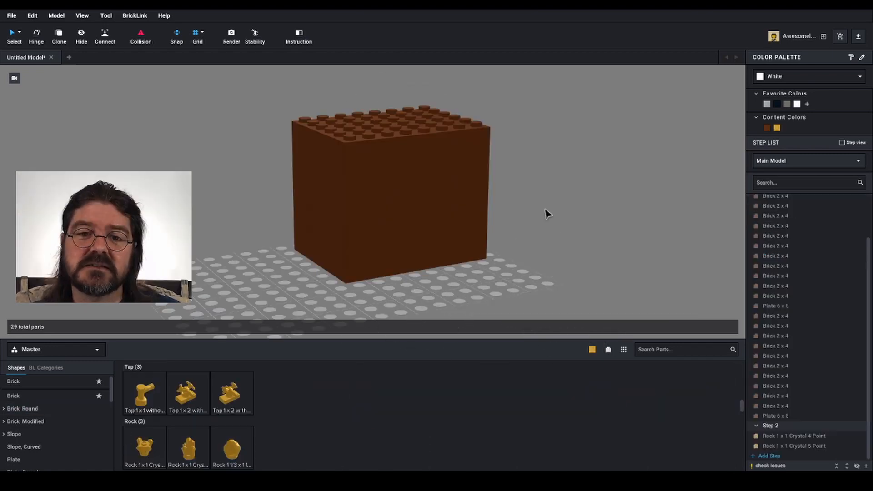
Hide the 6 x 8 plate on top of the brick box and the two uppermost 2 x 4 bricks of its front wall
right_click_drag(545, 212, 617, 227)
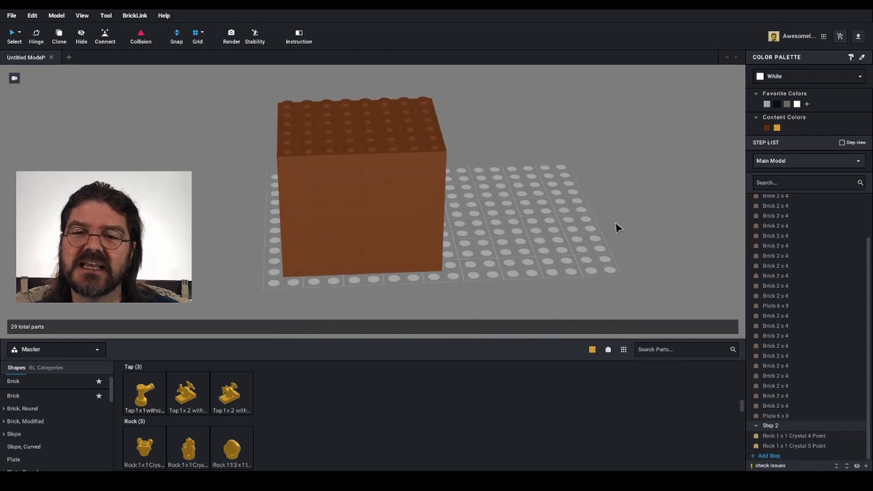
right_click_drag(532, 219, 564, 243)
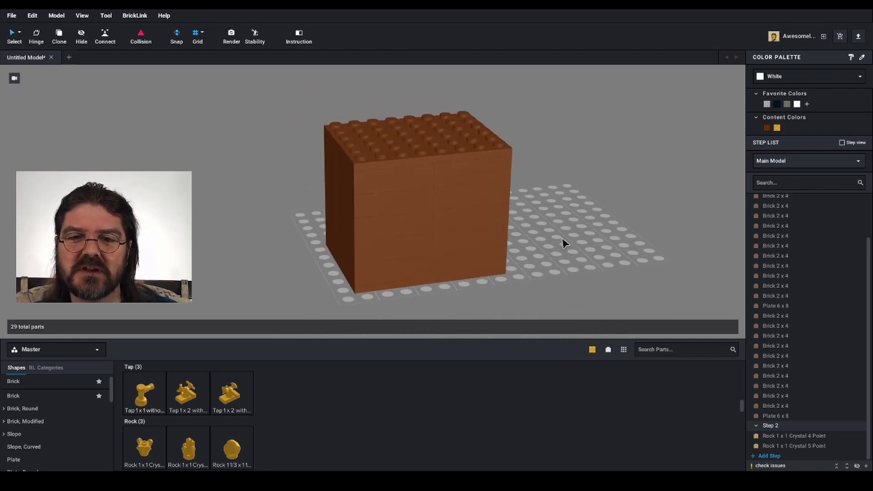
right_click_drag(552, 197, 559, 210)
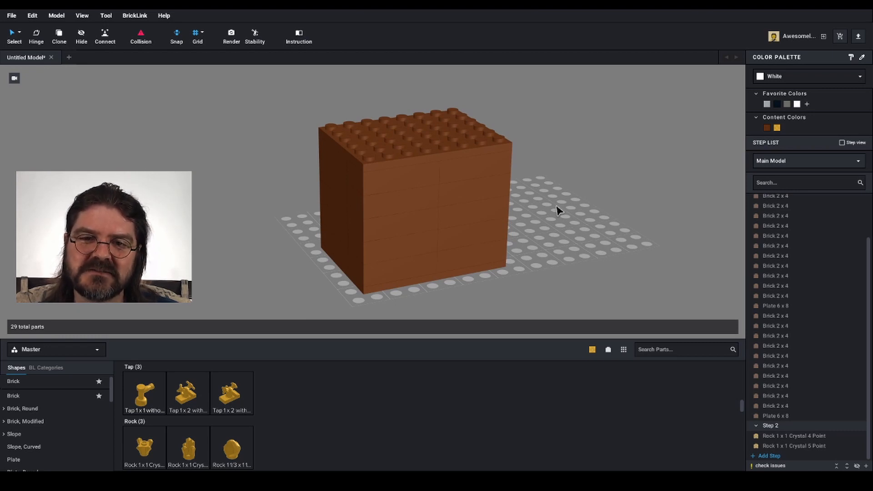
right_click_drag(558, 210, 444, 136)
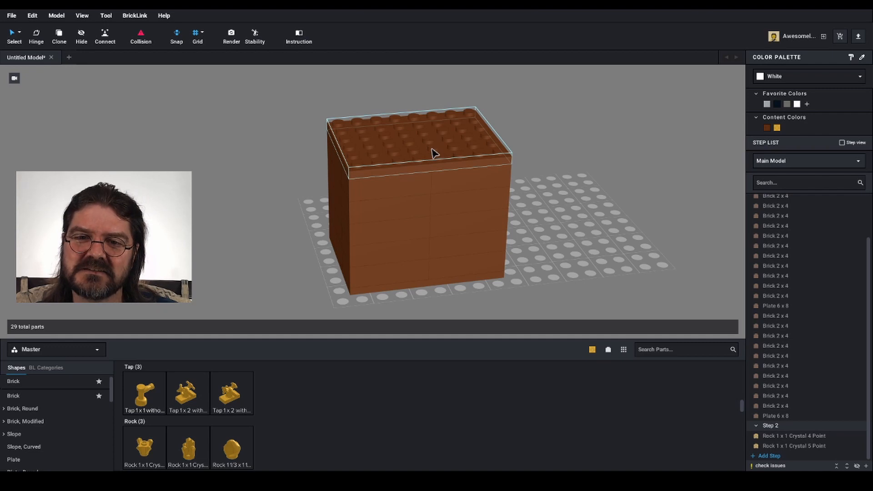
mouse_move(432, 140)
left_mouse_down()
mouse_move(591, 150)
mouse_move(630, 193)
mouse_move(661, 190)
mouse_move(520, 186)
mouse_move(474, 146)
mouse_move(429, 146)
mouse_move(439, 146)
left_mouse_up()
key("Escape")
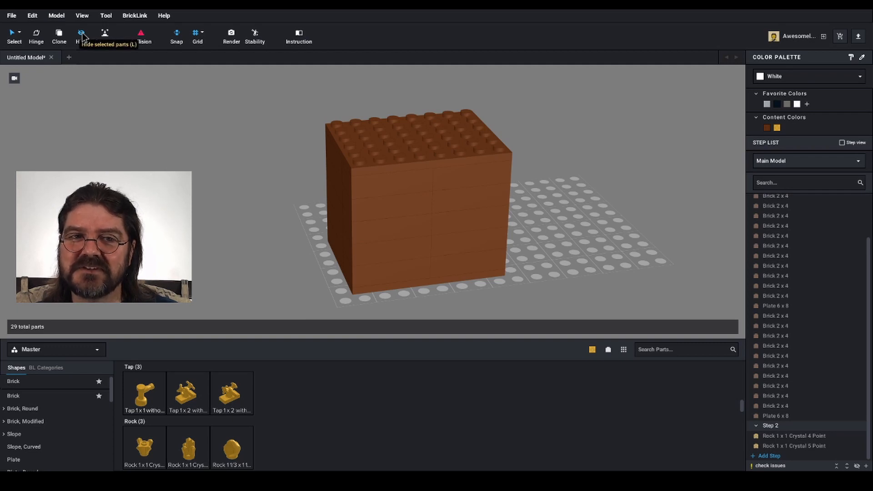
left_click(82, 36)
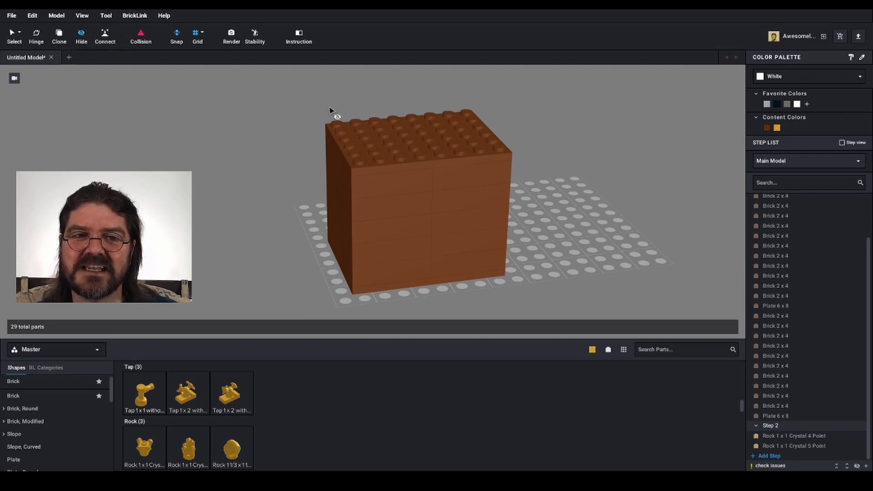
left_click(481, 147)
left_click(478, 172)
left_click(413, 184)
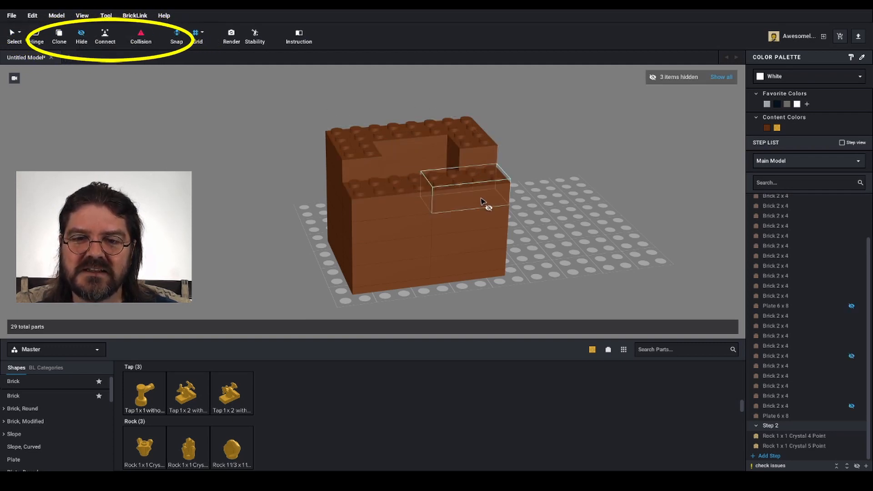
Hide the remaining eight 2 x 4 bricks in the box's front wall down to the base plate
left_click(481, 199)
left_click(414, 201)
left_click(446, 221)
left_click(412, 227)
left_click(471, 237)
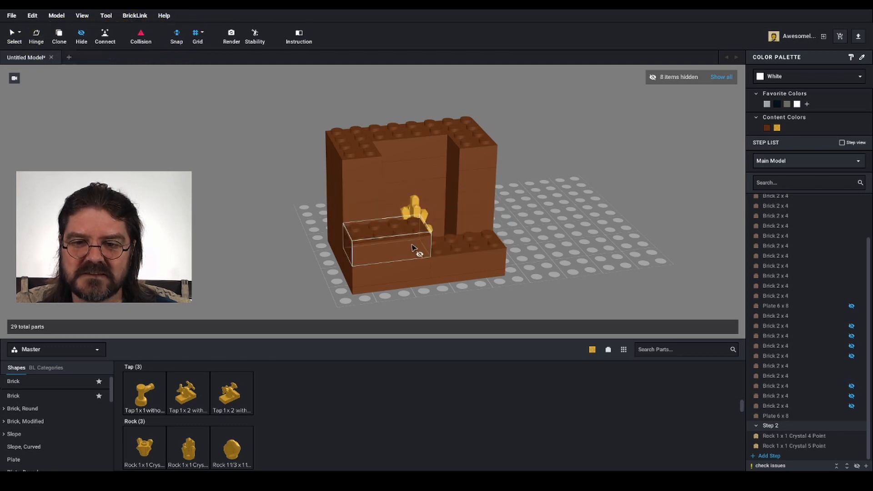
left_click(412, 246)
left_click(495, 262)
left_click(411, 271)
Inspect the crystals inside the opened brick box from several angles and distances
right_click_drag(547, 238, 552, 232)
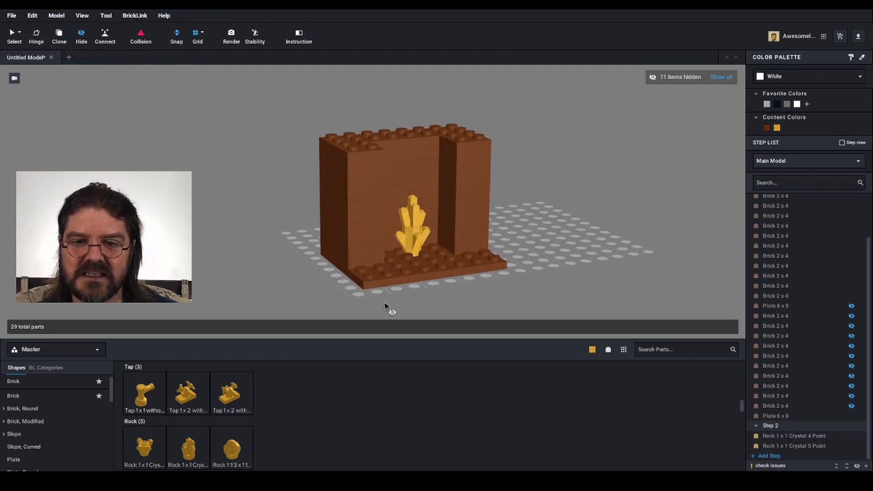
scroll(462, 273, "up", 5)
right_click_drag(462, 273, 460, 230)
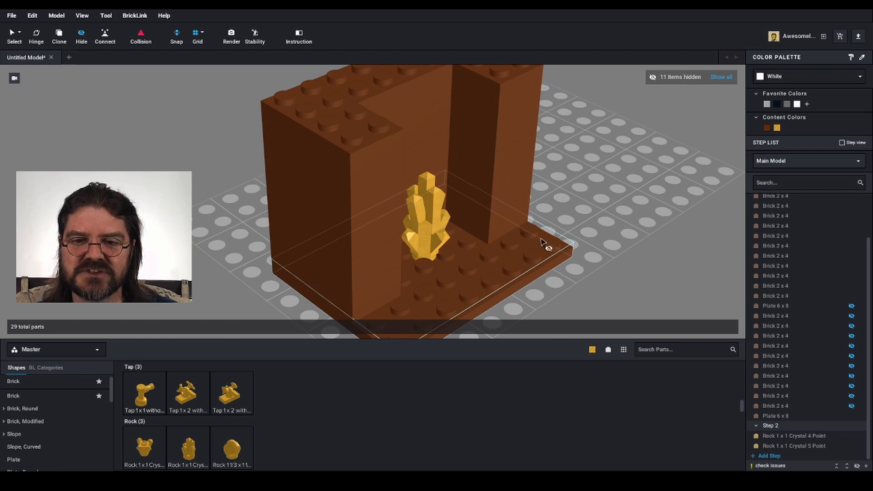
right_click_drag(542, 242, 532, 187)
scroll(532, 187, "down", 3)
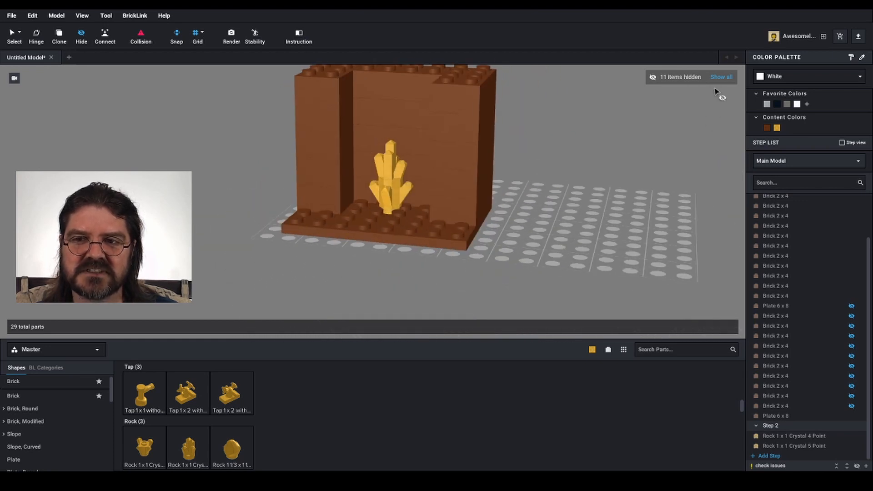
right_click_drag(635, 115, 617, 169)
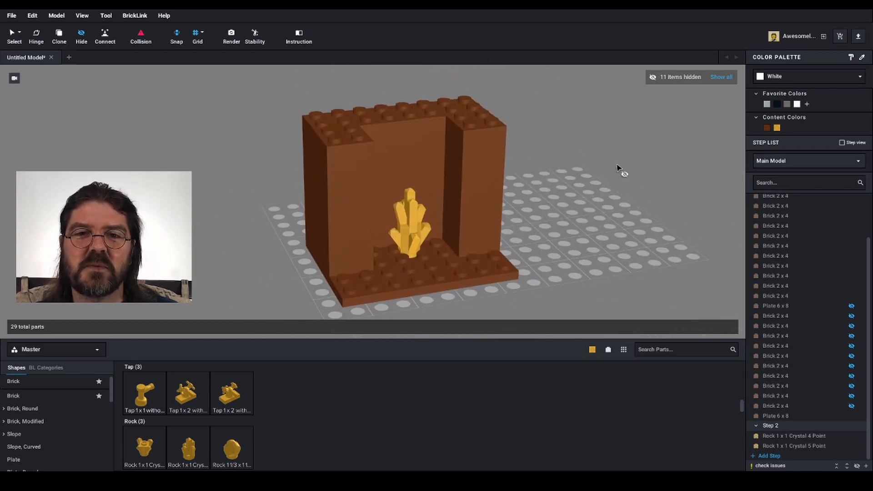
Unhide all hidden parts and select every reddish brown part in the model by color
left_click(722, 77)
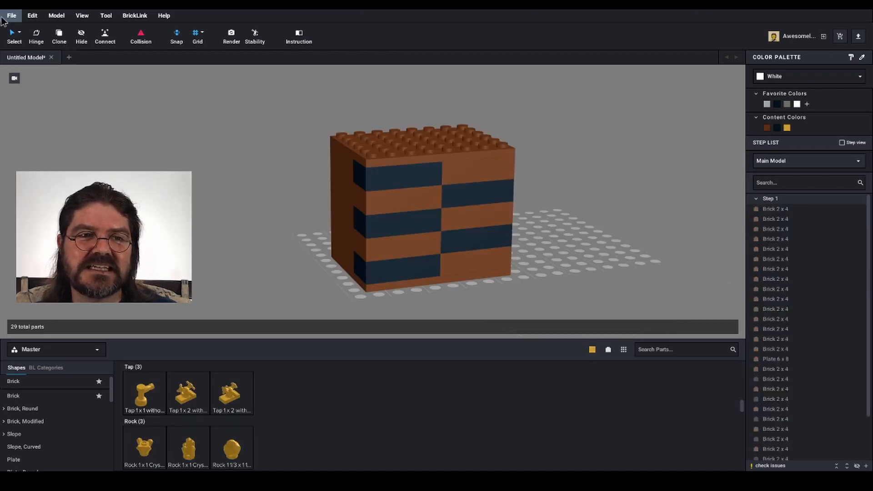
left_click(19, 32)
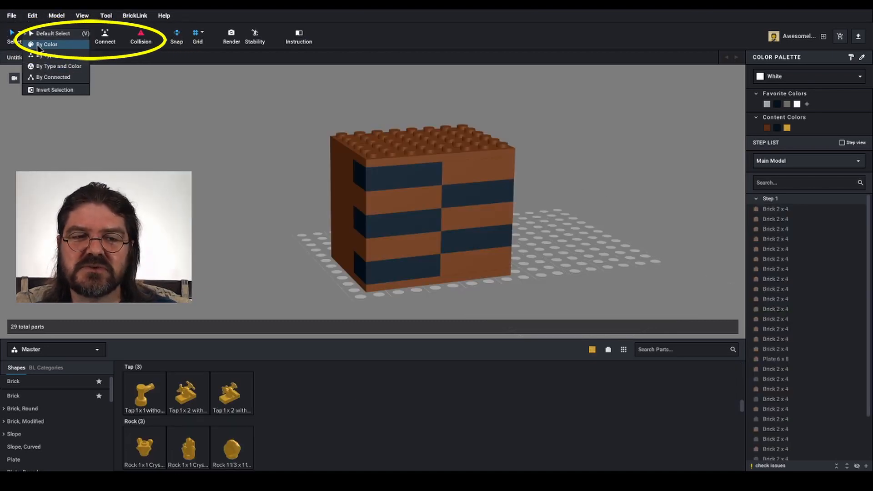
left_click(56, 44)
left_click(471, 221)
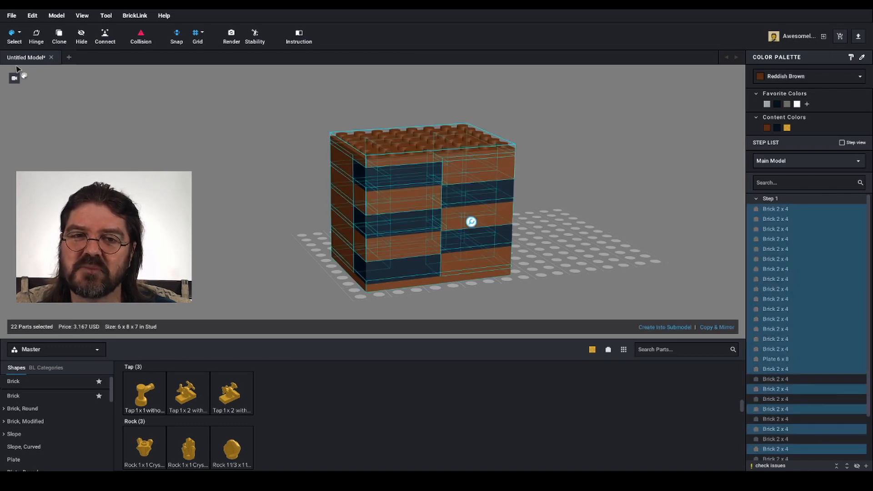
Select every 2 x 4 brick in the model by type, regardless of color
left_click(19, 32)
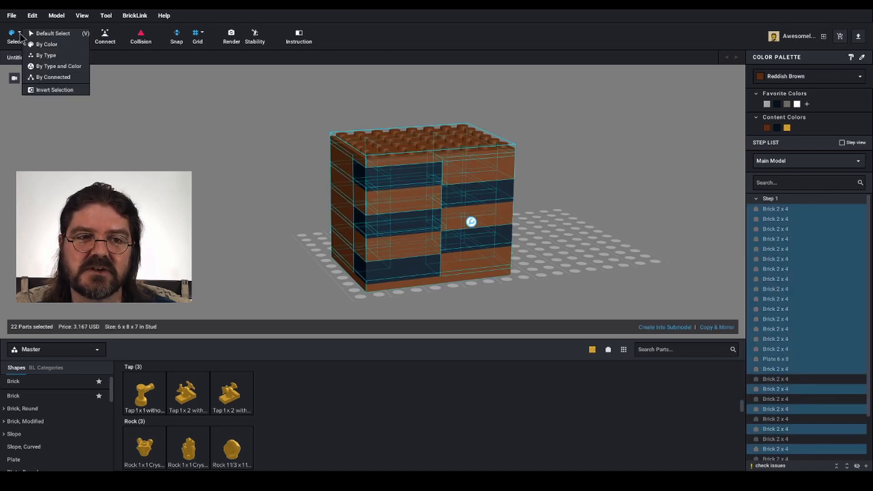
left_click(44, 55)
left_click(497, 183)
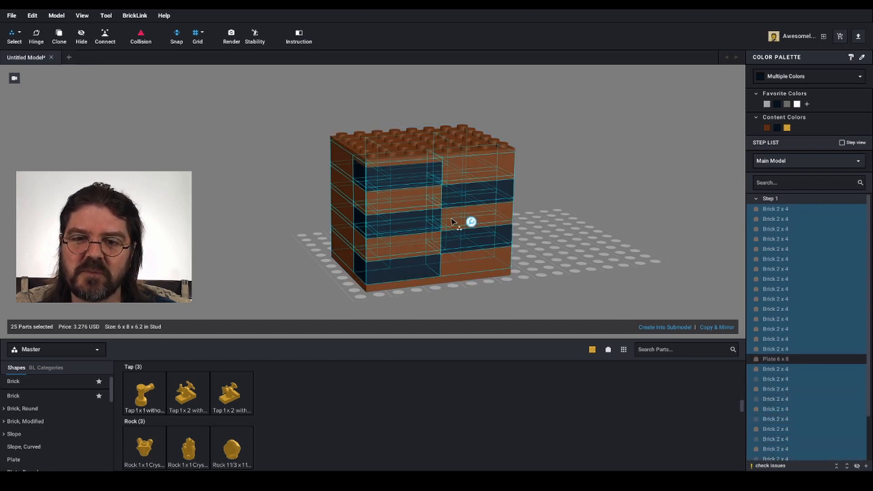
Select only the black 2 x 4 bricks by type and color
left_click(19, 32)
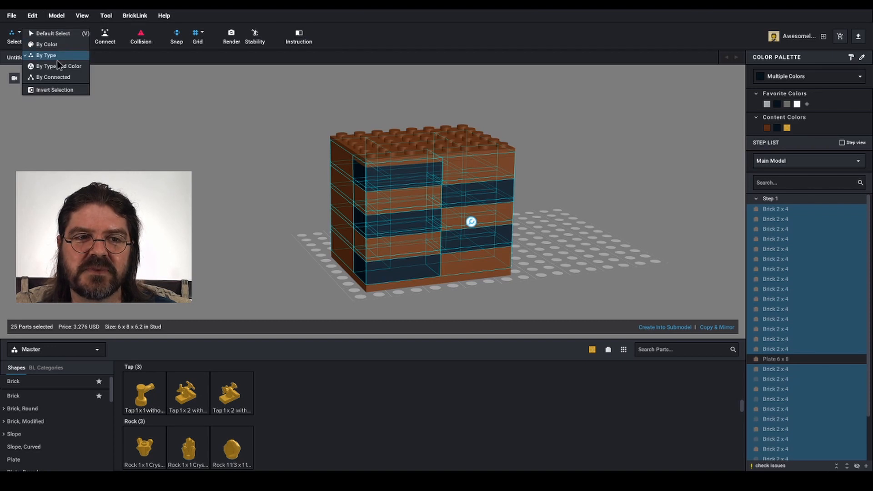
left_click(55, 59)
left_click(490, 194)
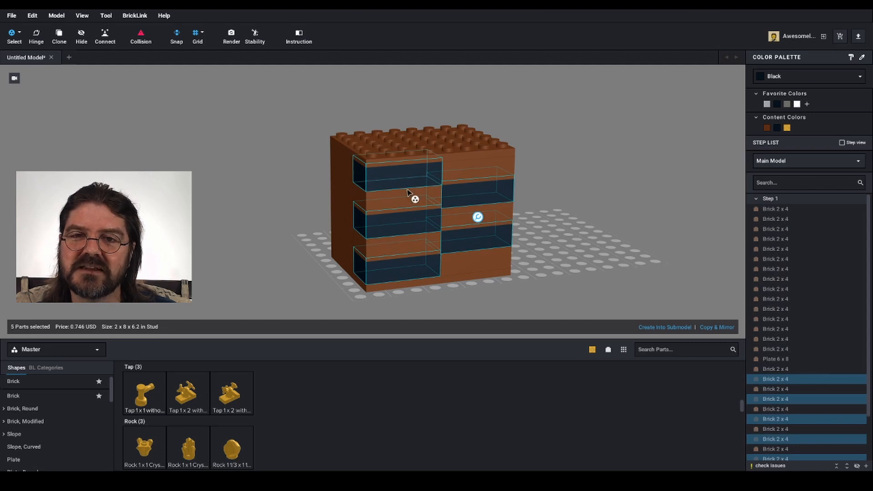
Set the selection mode to connected parts, and invert the selection of the upper black 2 x 4 brick near the front wall's right corner
left_click(19, 32)
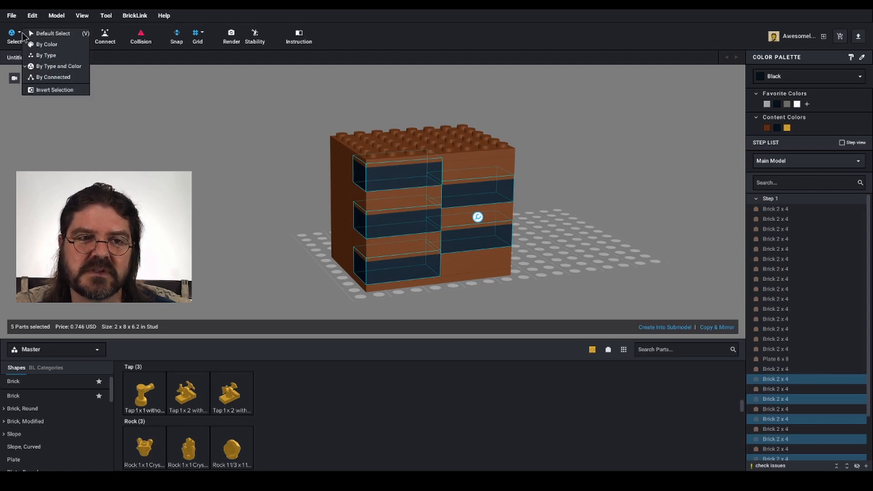
left_click(53, 77)
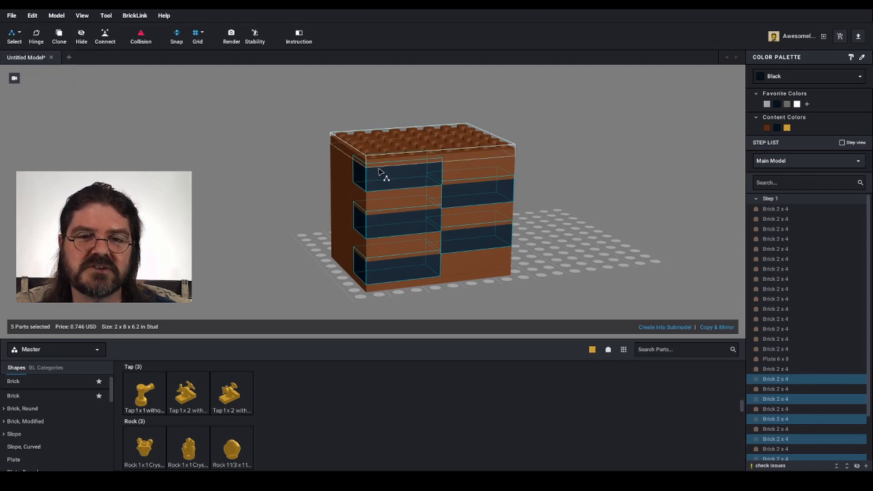
left_click(486, 176)
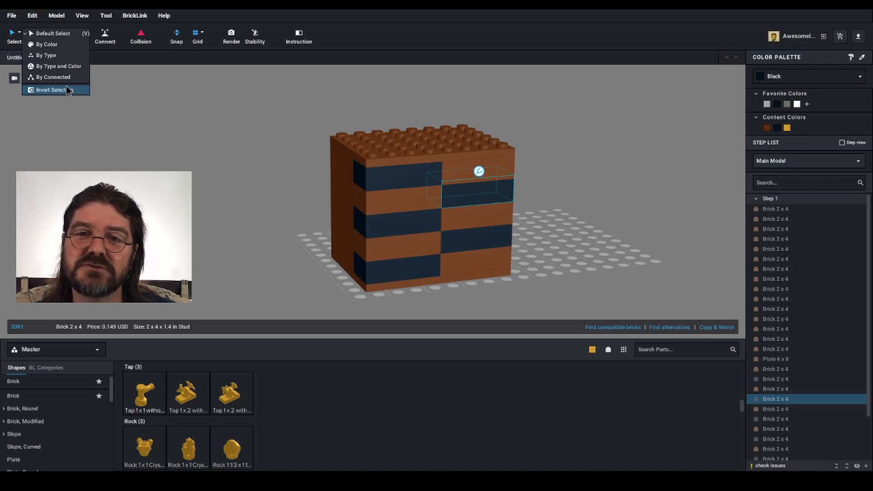
left_click(66, 89)
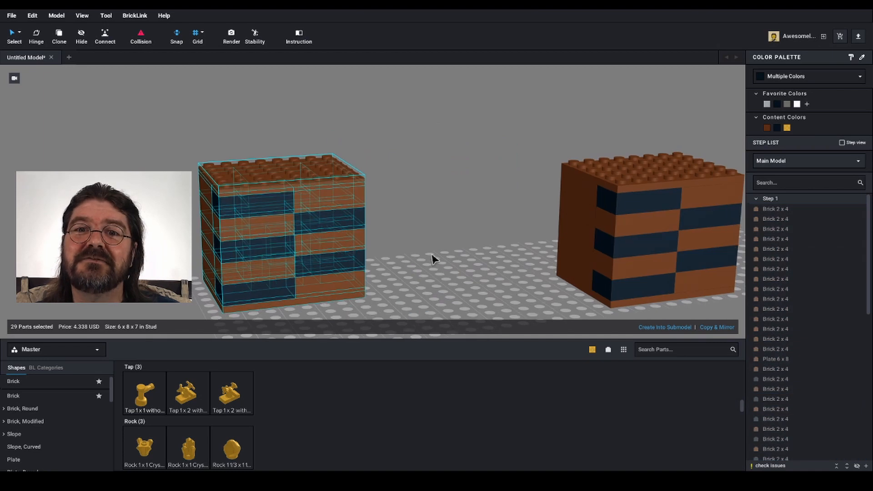
Clear the selection of the nearer brick box and select the 6 x 8 plate on top of the farther box
right_click_drag(432, 260, 469, 245)
right_click_drag(495, 241, 452, 237)
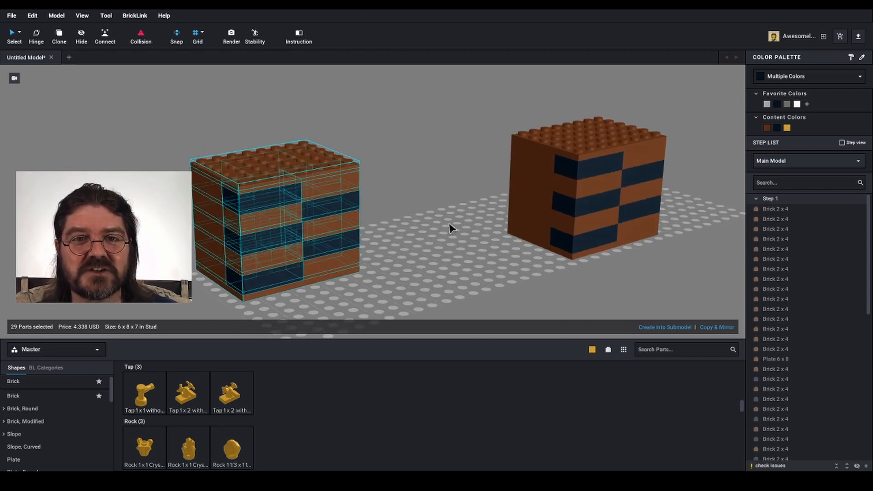
right_click_drag(417, 232, 421, 211)
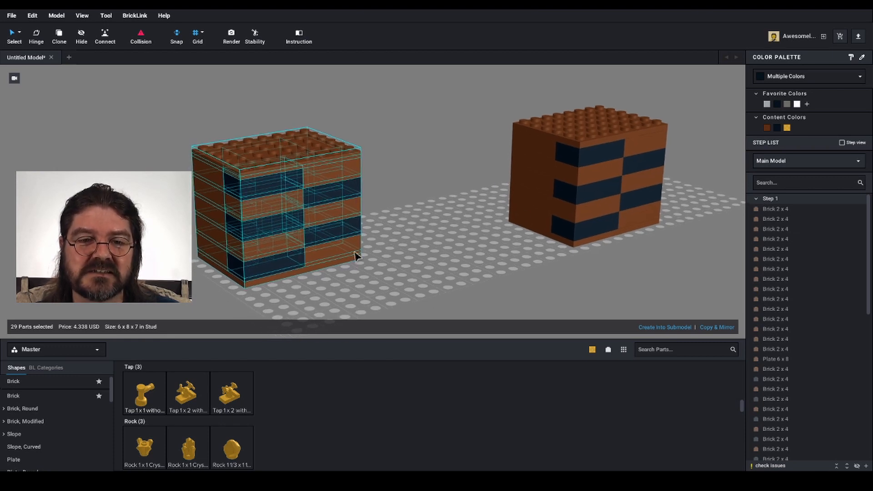
left_click(419, 229)
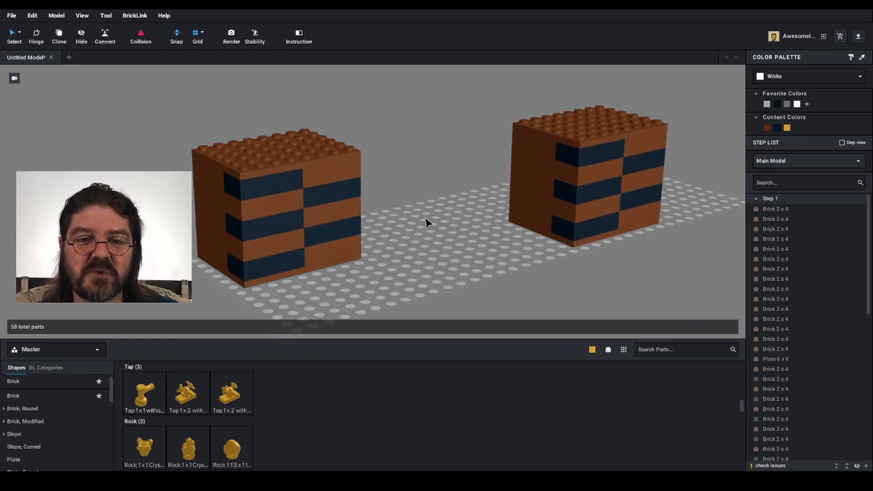
left_click(635, 132)
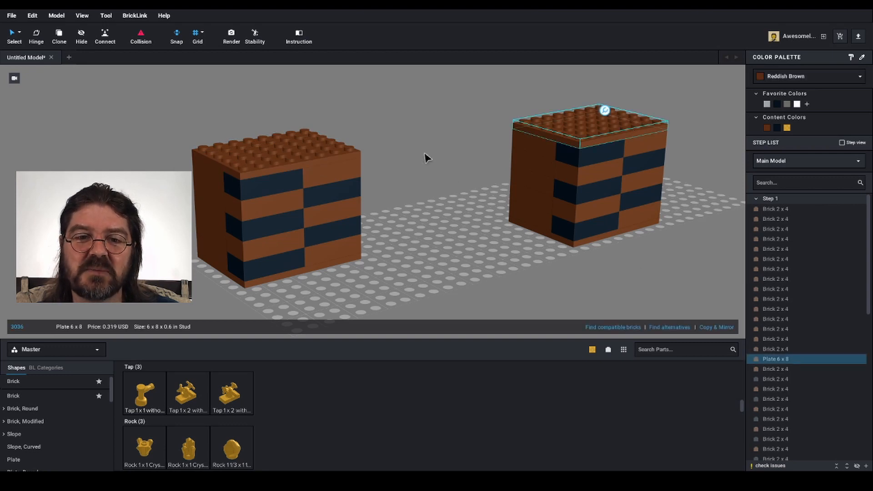
Select the entire nearer brick box by its connected parts
left_click(19, 32)
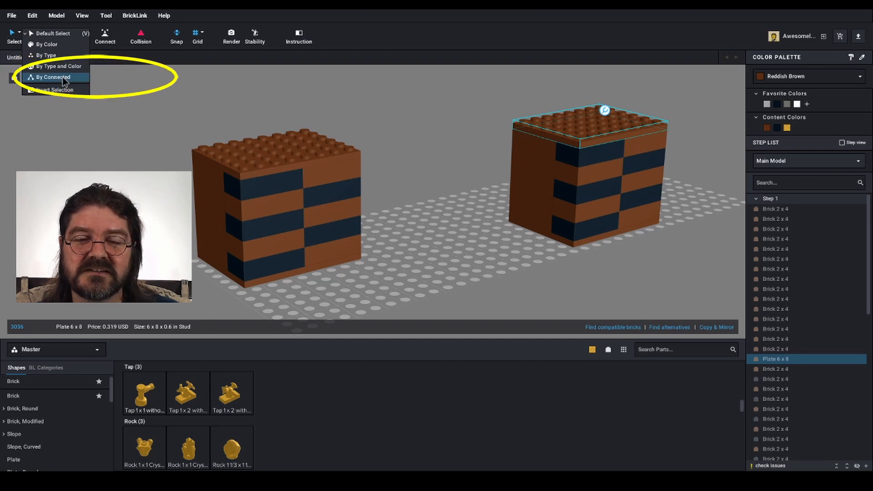
left_click(63, 78)
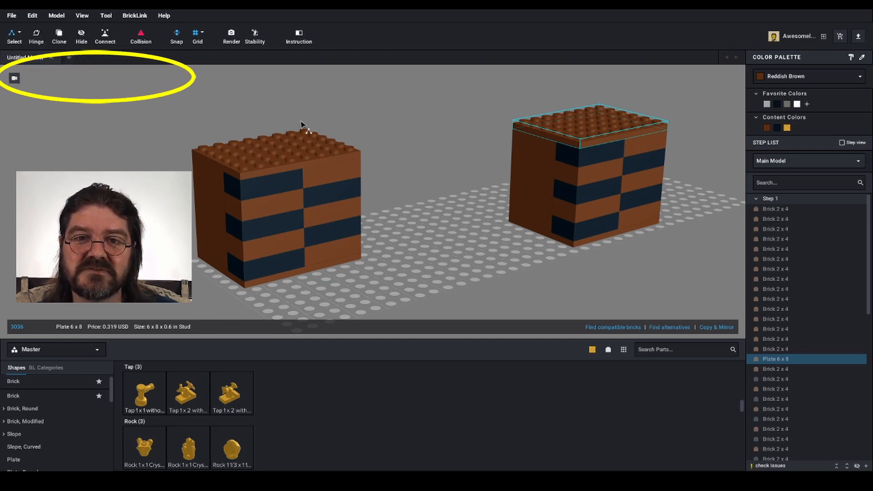
left_click(335, 180)
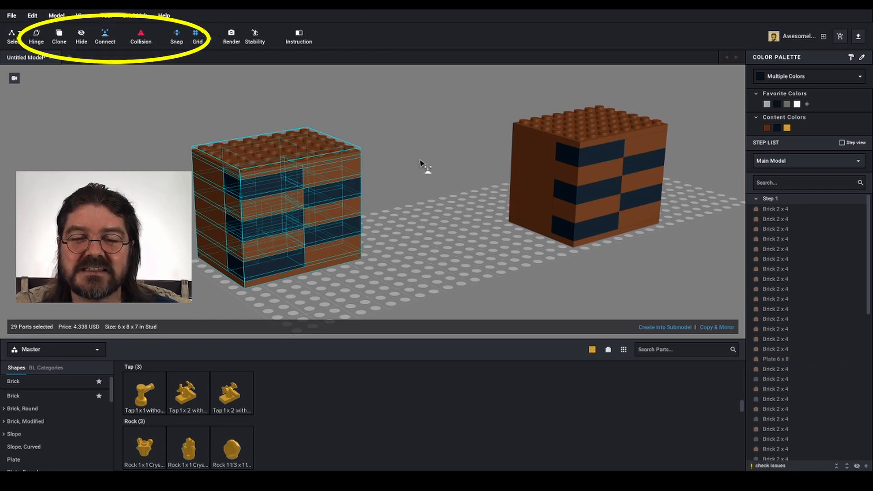
Stack the selected box on the other box with Connect, joining its underside corner to the matching corner stud on top
mouse_move(404, 249)
right_mouse_down()
mouse_move(409, 224)
mouse_move(353, 228)
right_mouse_up()
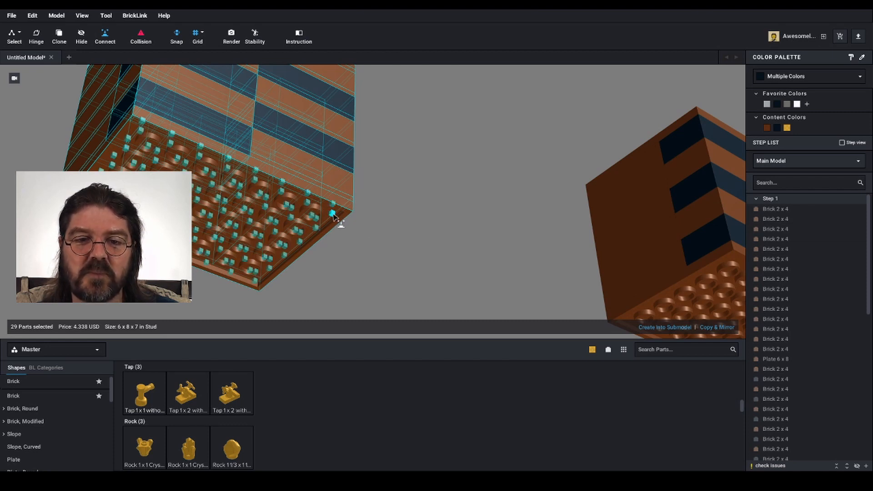
left_click(333, 214)
right_click_drag(460, 162, 320, 219)
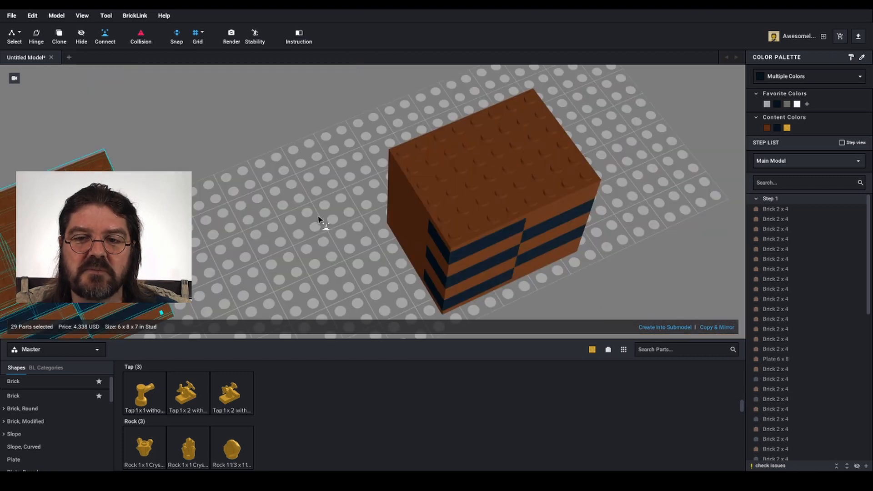
left_click(587, 176)
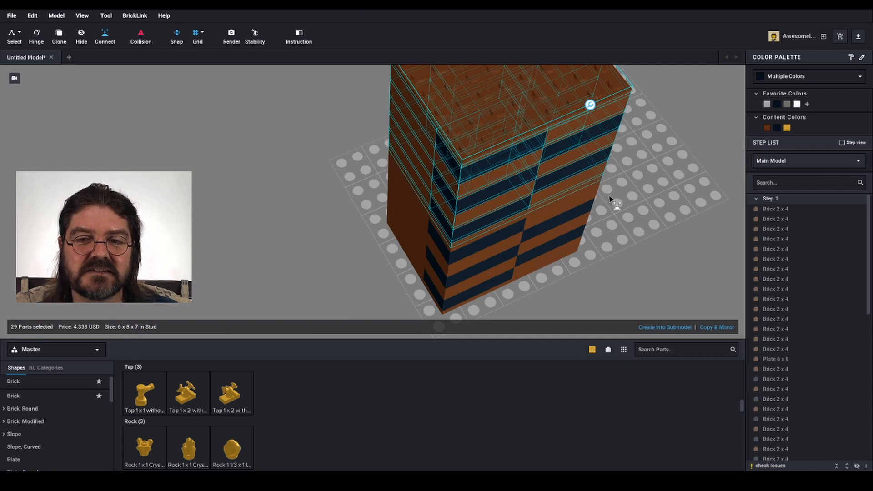
scroll(610, 199, "down", 2)
right_click_drag(610, 198, 555, 174)
scroll(604, 175, "down", 1)
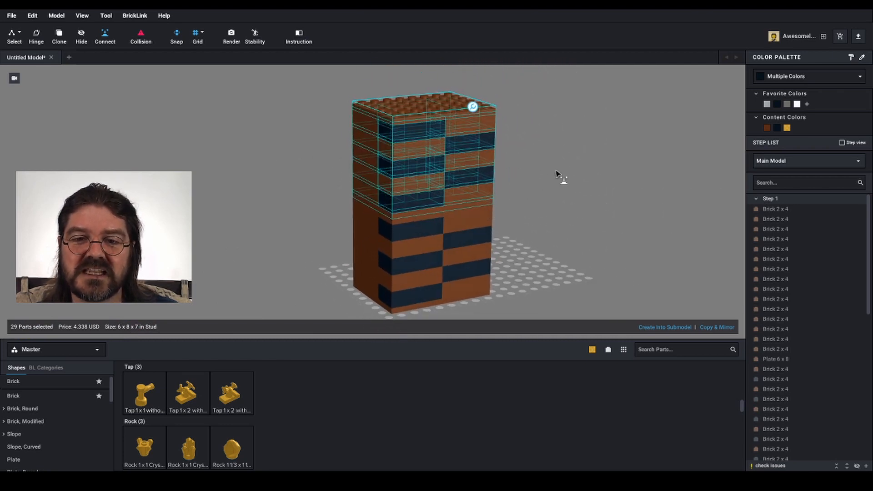